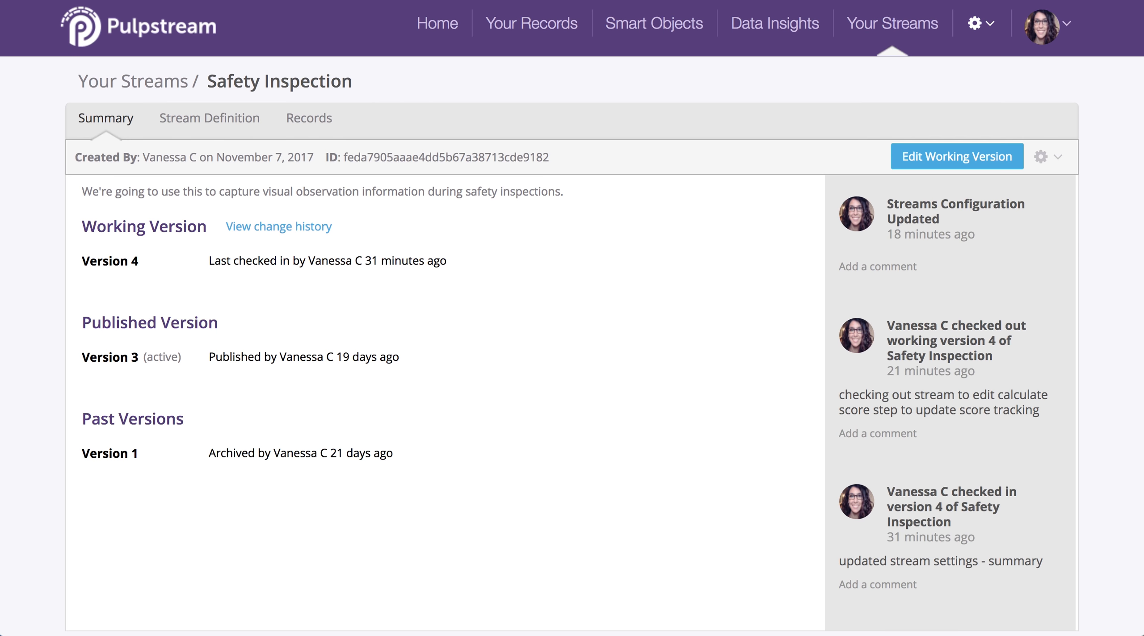
Review the Subprocess differences notes and close that document
drag(0, 384, 352, 0)
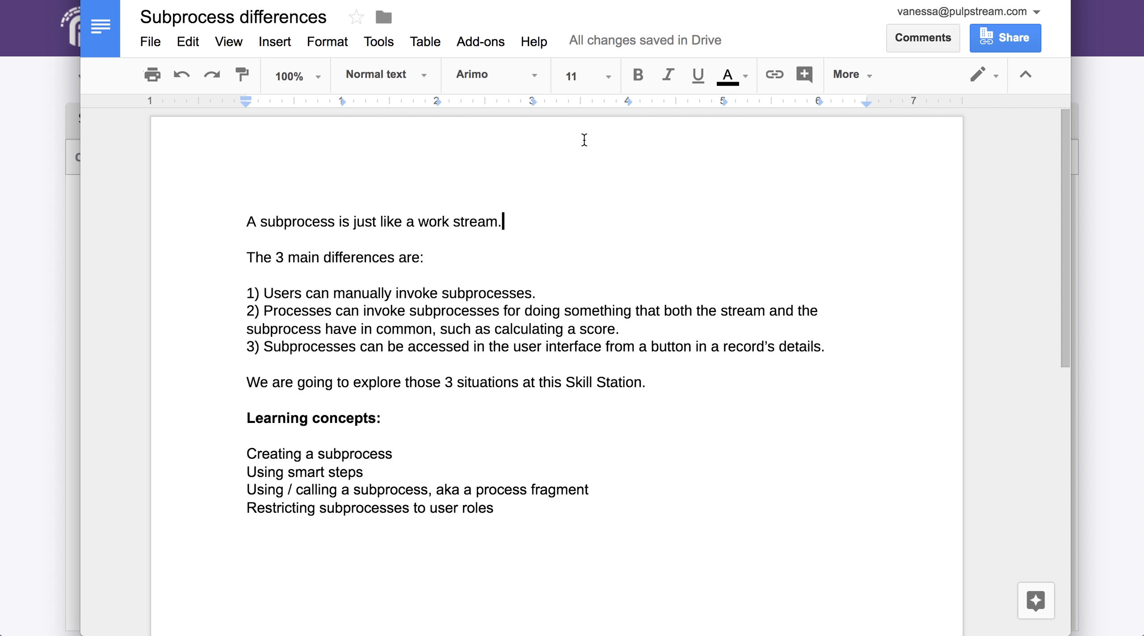
key(super+w)
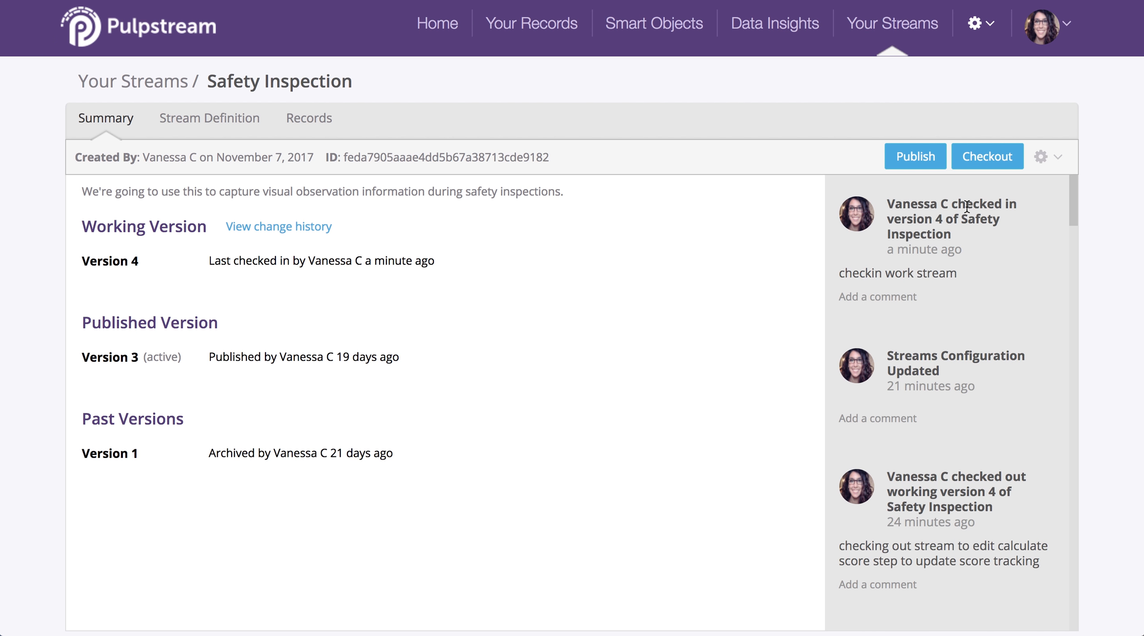
Check out working version 4 of the Safety Inspection stream with the comment "checking out stream to add subprocesss to stream"
click(987, 157)
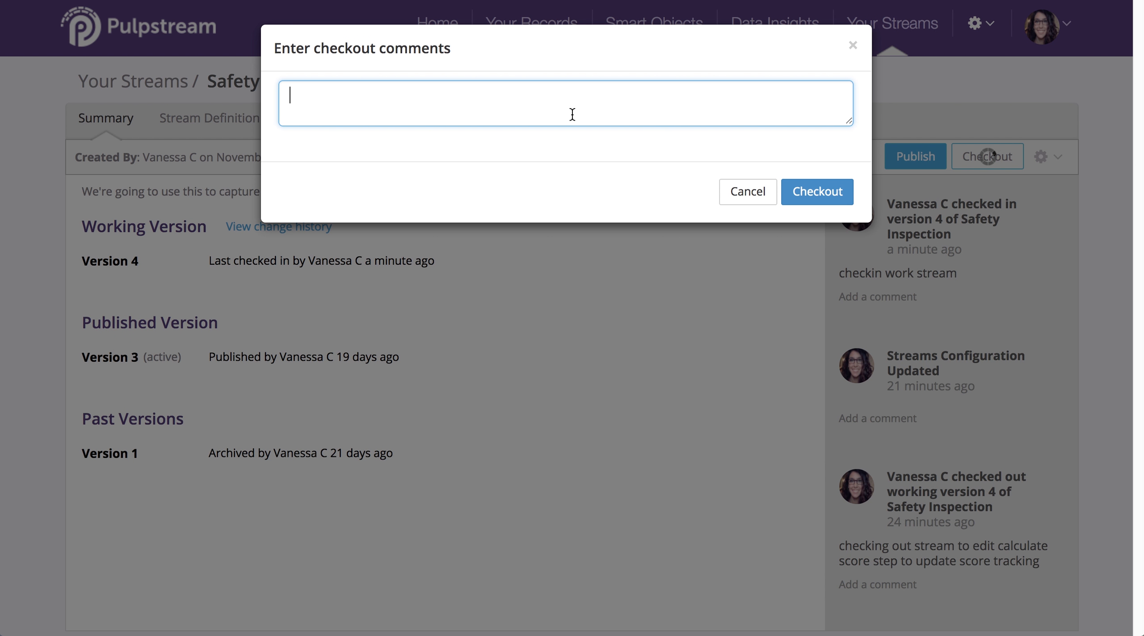
text(checking out stream to add sub)
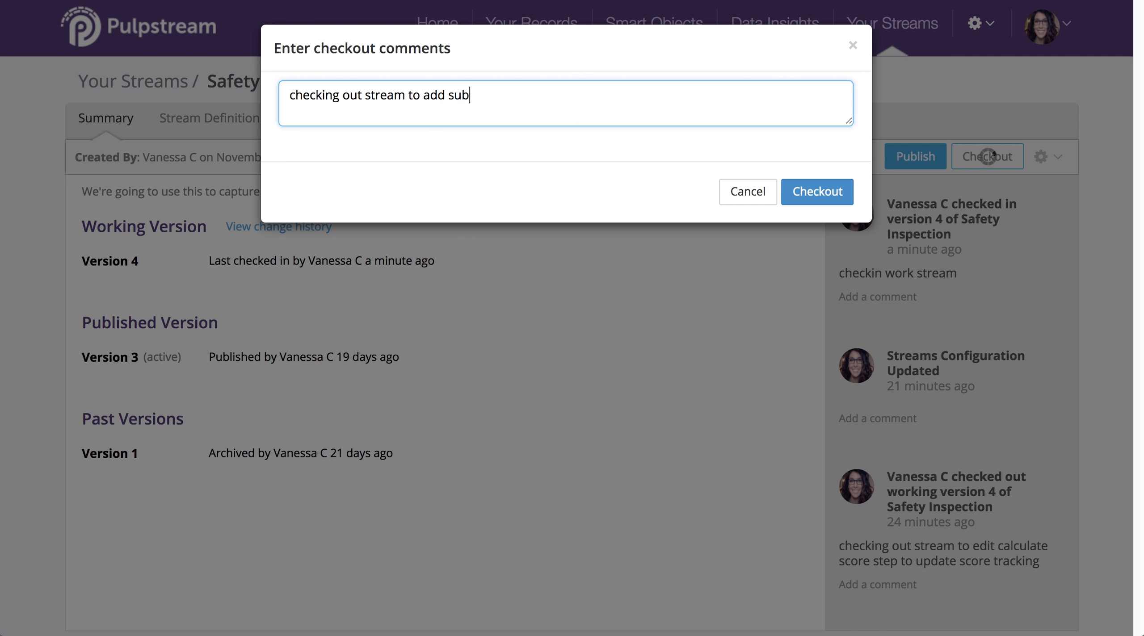
text(processs to stream.)
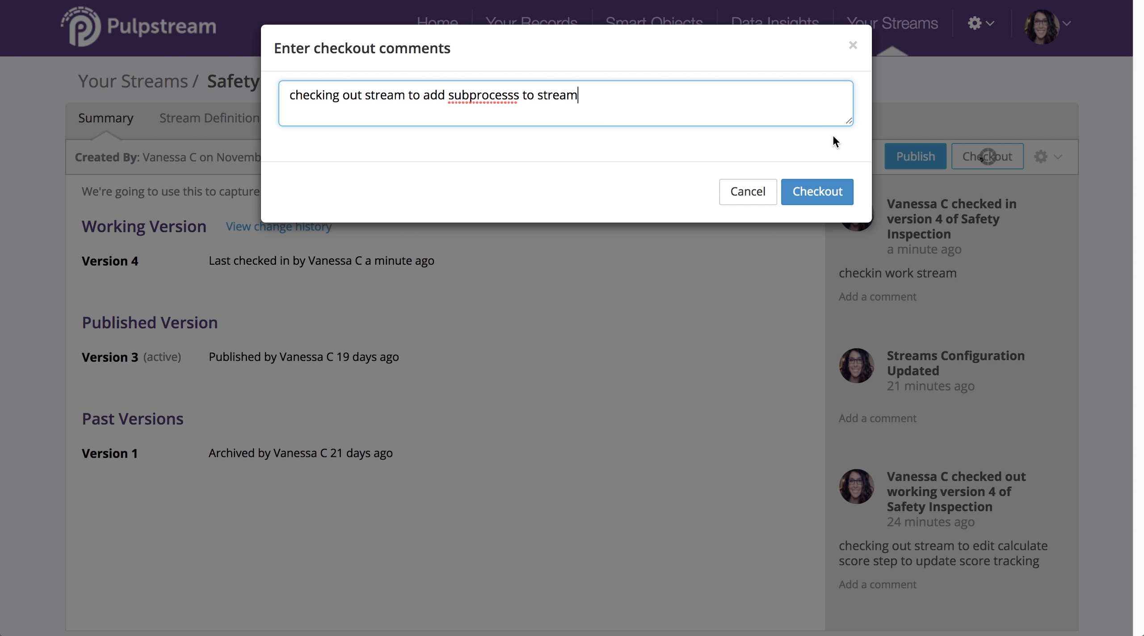
click(844, 192)
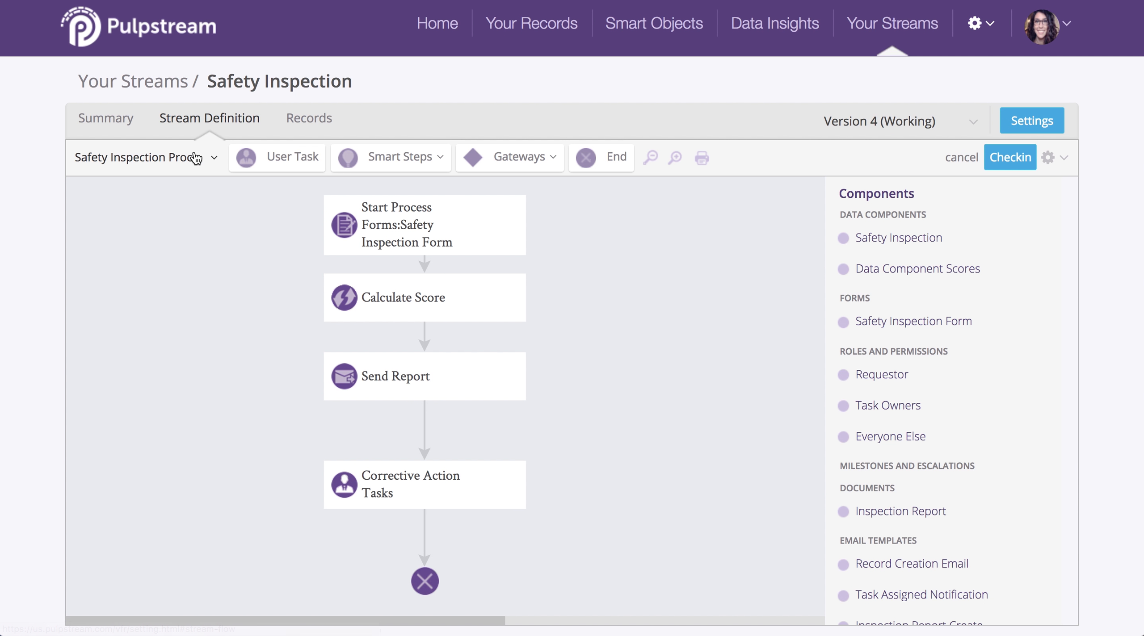
Clone the Safety Inspection Process as a subprocess named Scoring and Reporting, with Allow Manual Start turned off
click(208, 164)
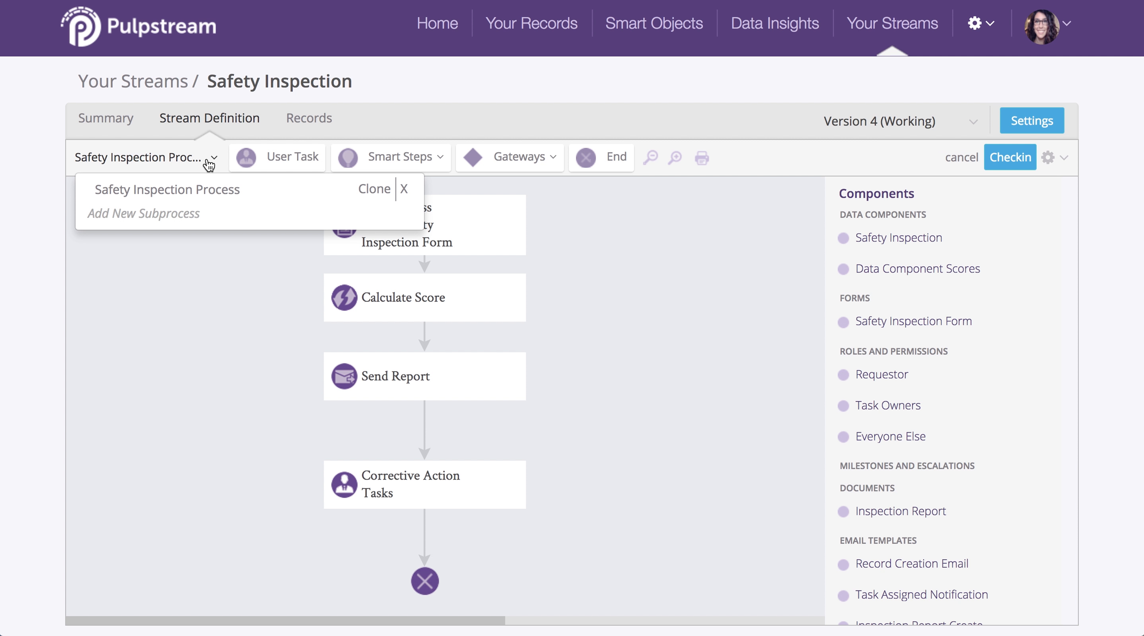
click(372, 189)
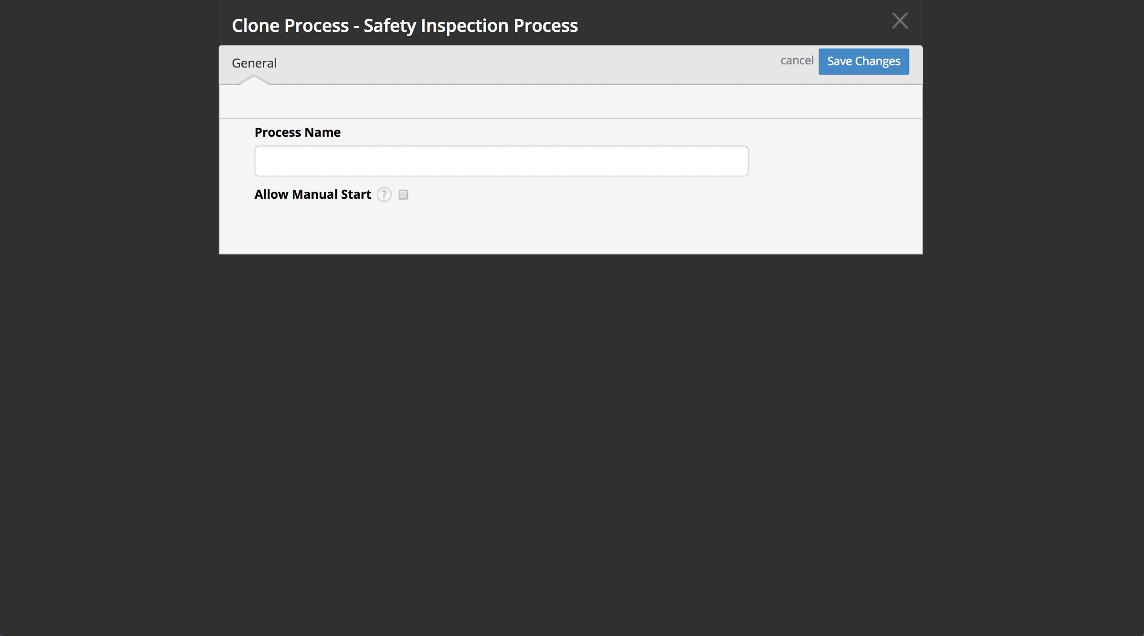
click(403, 195)
click(402, 159)
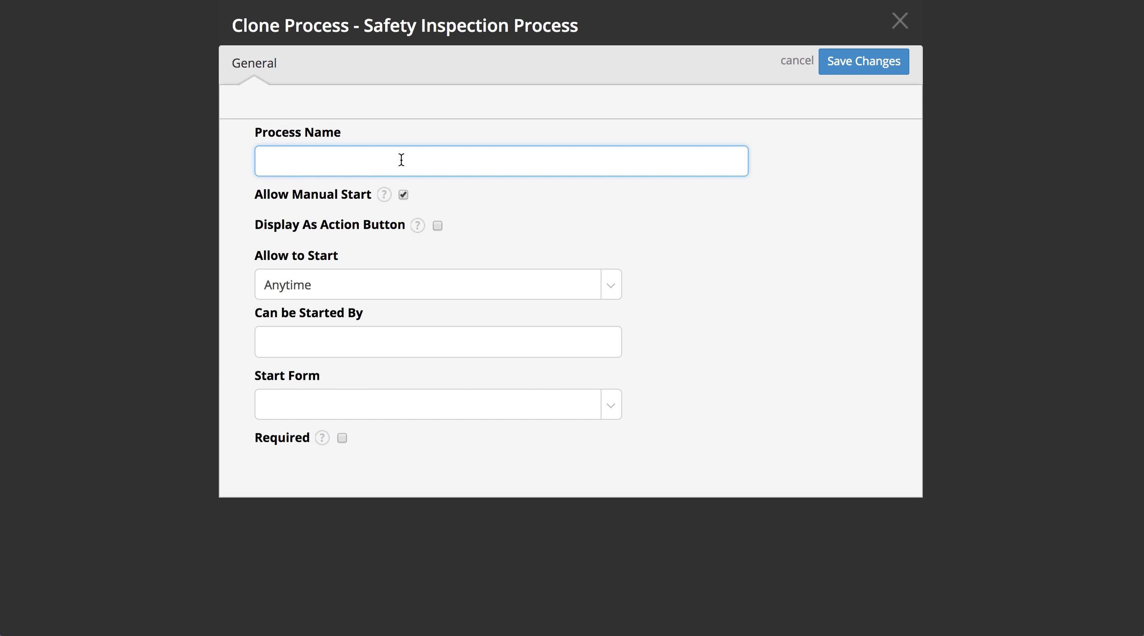
text(Scpromg amd)
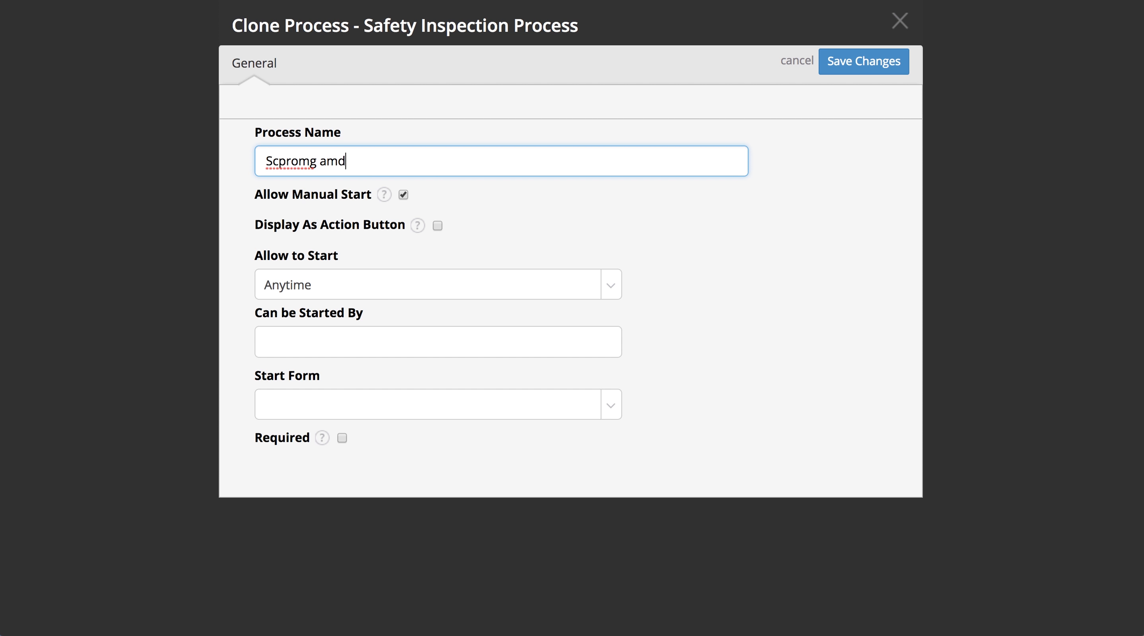
key(BackSpace)
key(BackSpace)
key(BackSpace)
key(BackSpace)
key(BackSpace)
key(BackSpace)
key(BackSpace)
key(BackSpace)
key(BackSpace)
key(BackSpace)
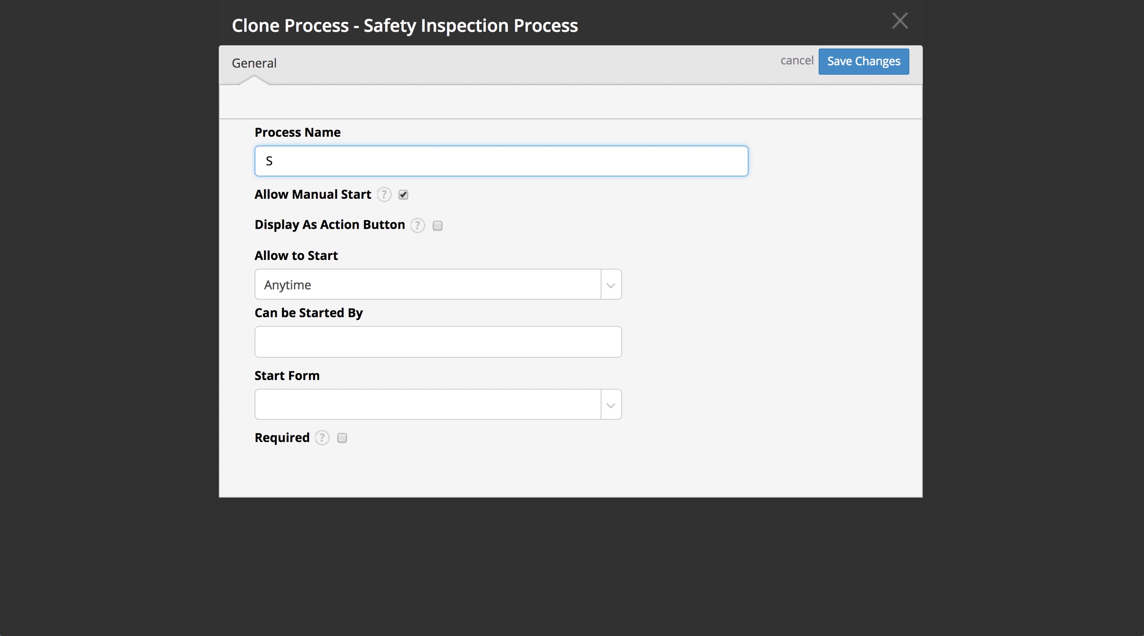
text(coring and Reporting)
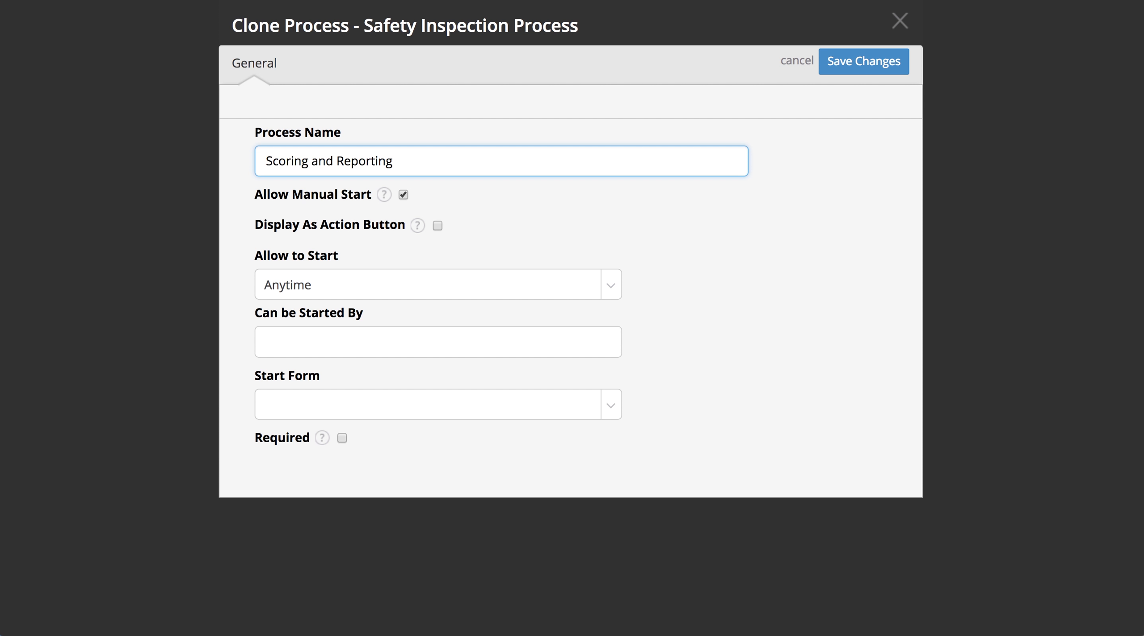
click(404, 195)
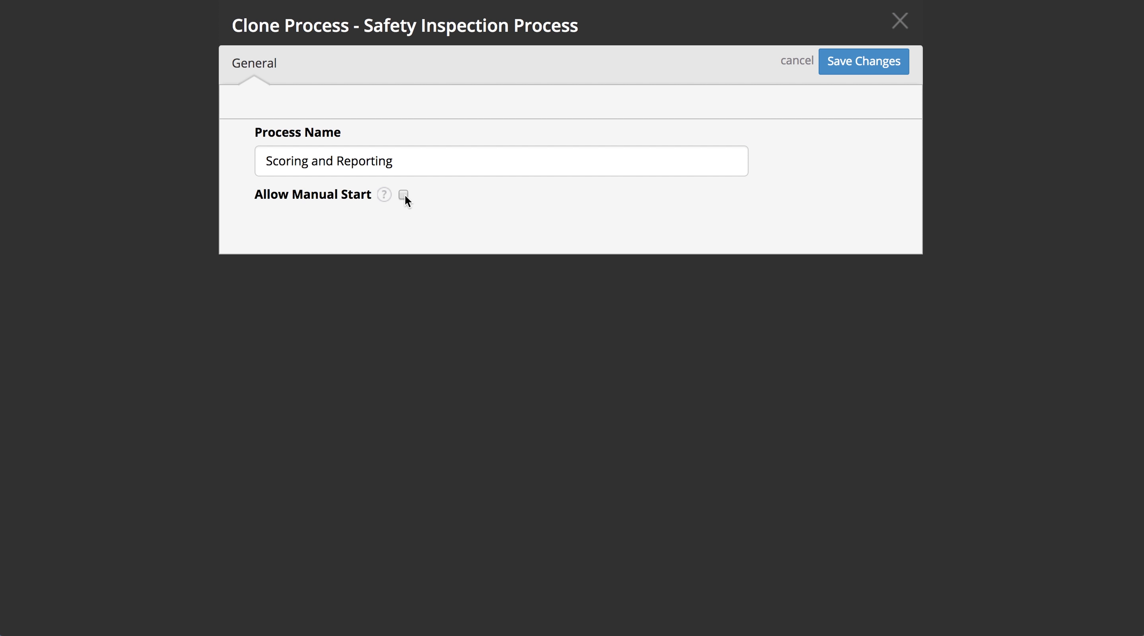
click(851, 67)
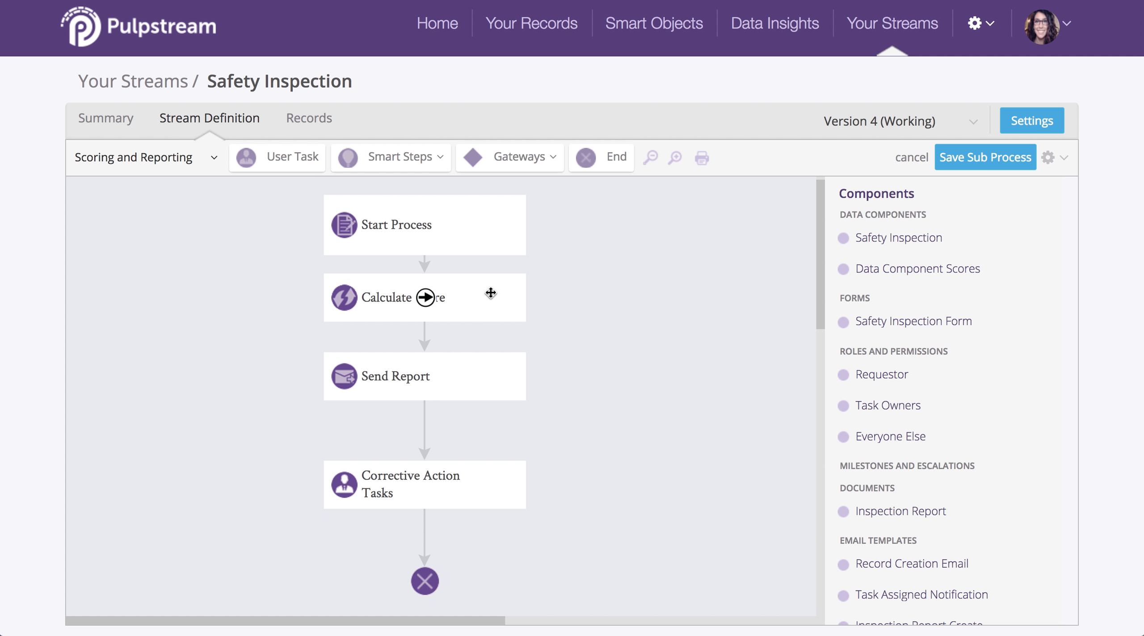
Replace the Corrective Action Tasks step with a direct connection from Send Report to the end node, and save the subprocess
click(467, 484)
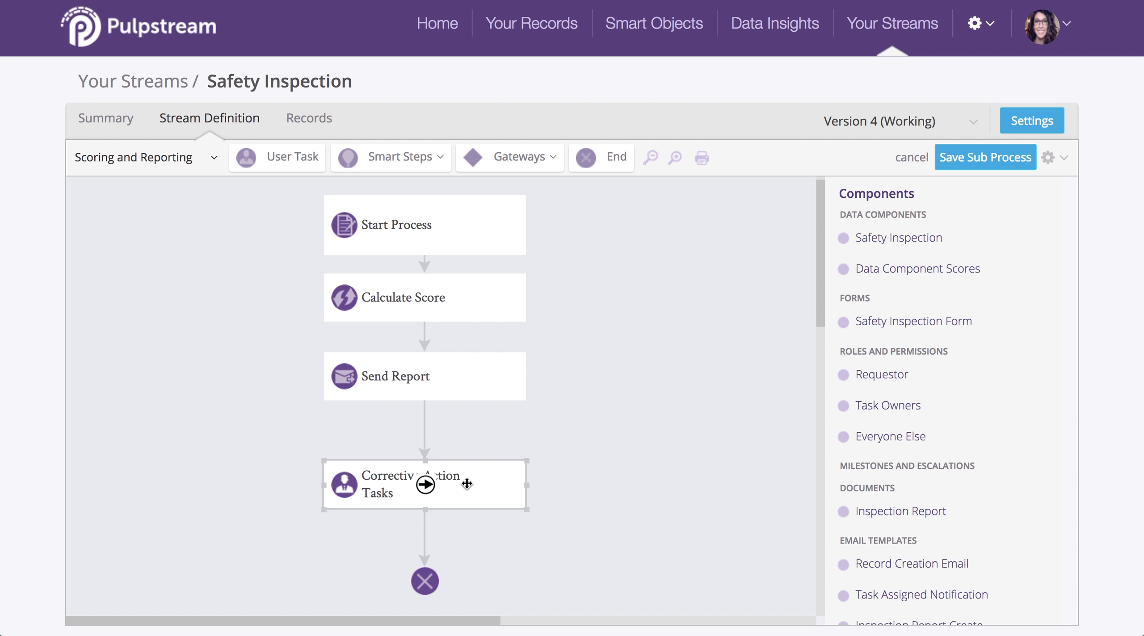
key(Delete)
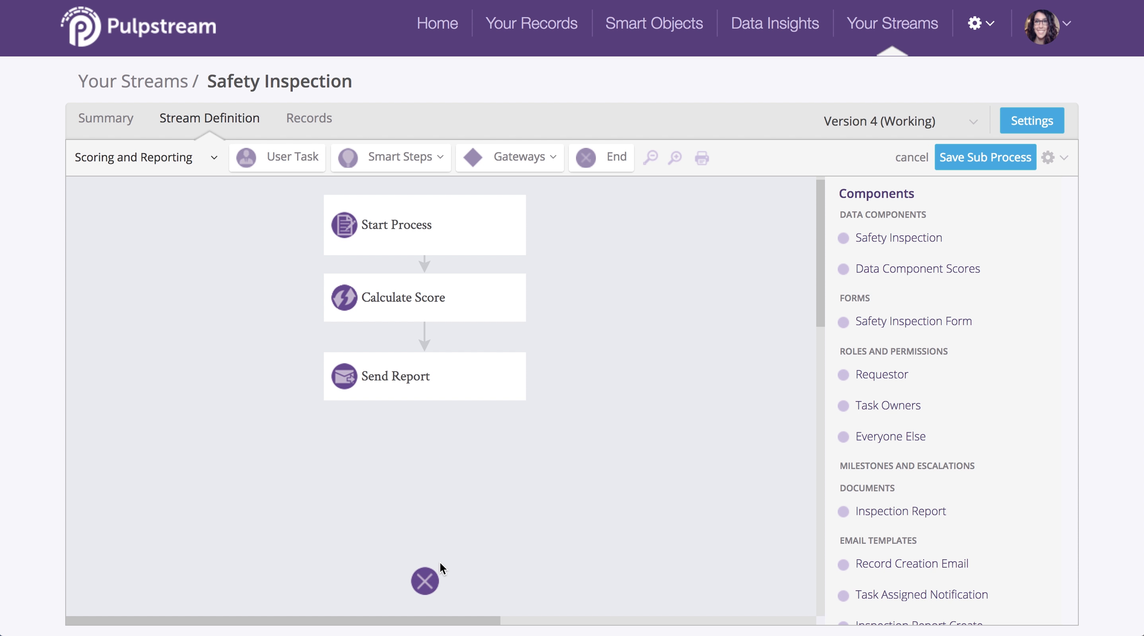
mouse_move(423, 390)
drag(424, 377, 420, 582)
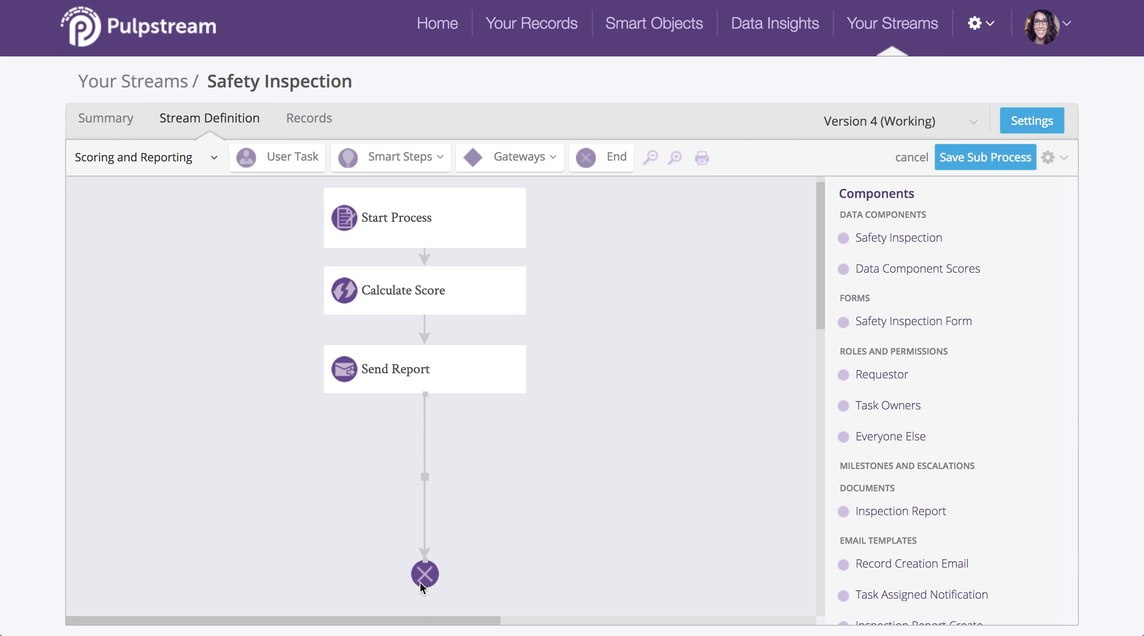
click(979, 157)
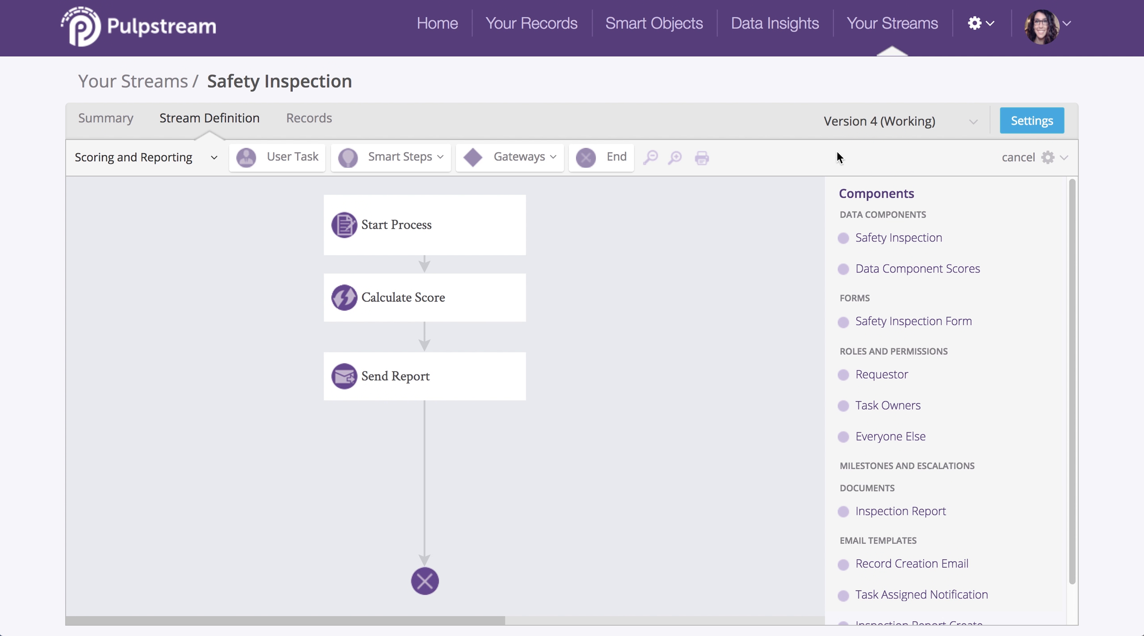
Delete the Calculate Score and Send Report steps from the main Safety Inspection Process
click(191, 165)
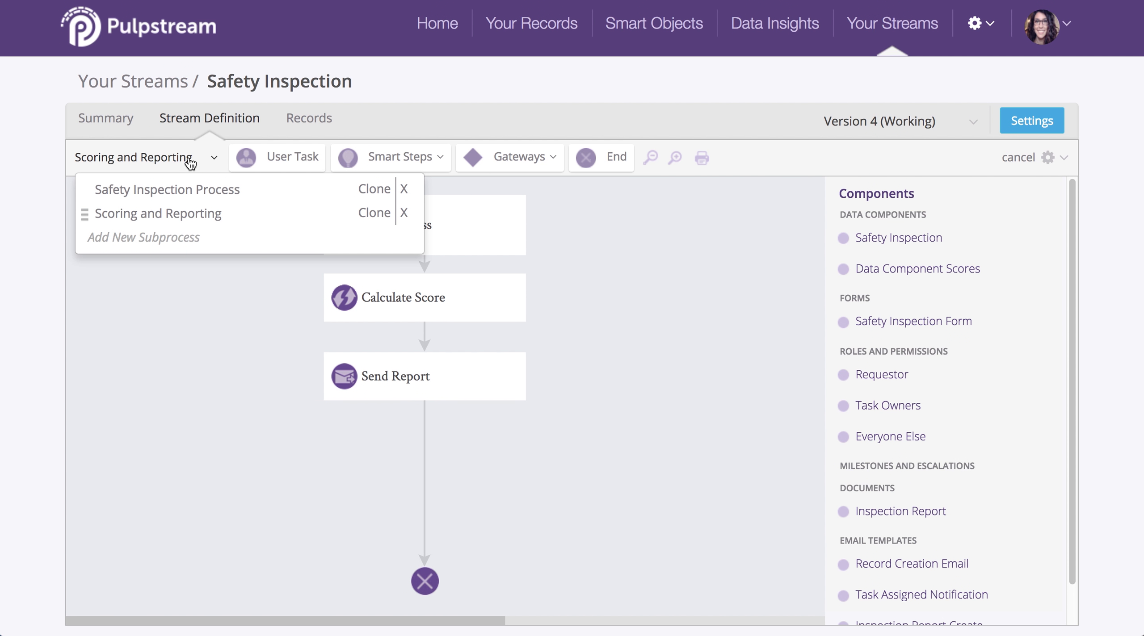
click(184, 188)
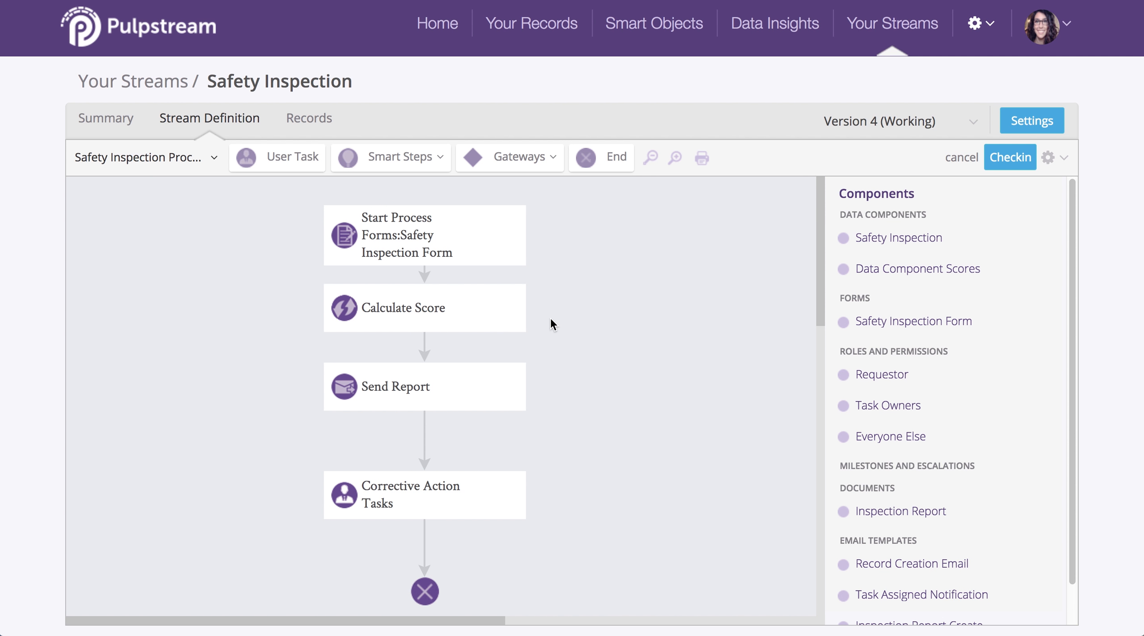
click(454, 315)
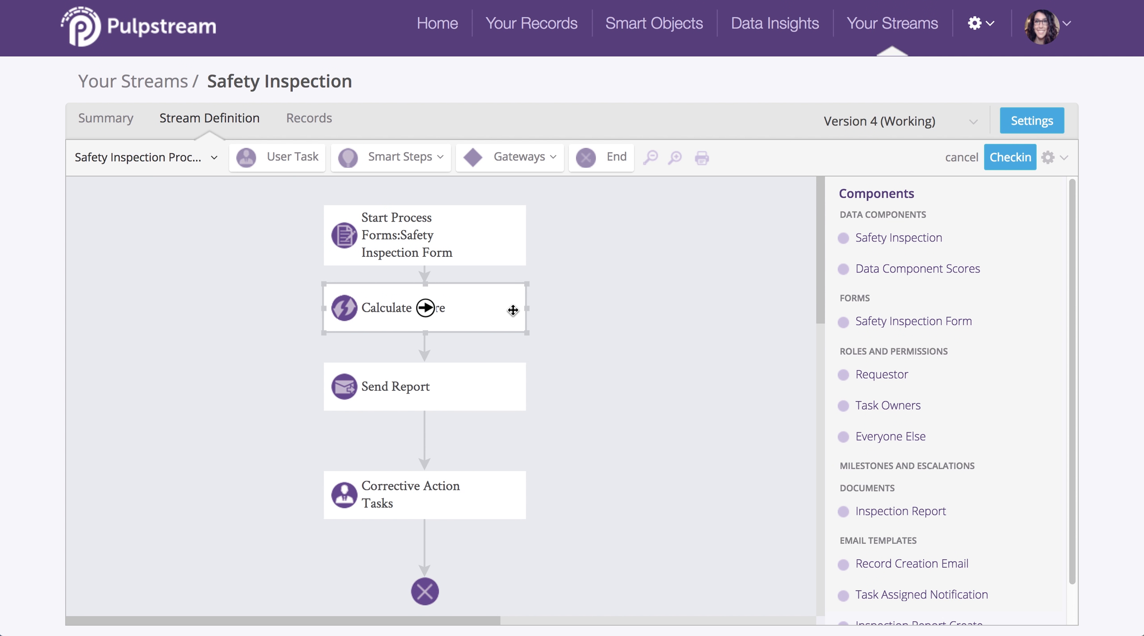
key(Delete)
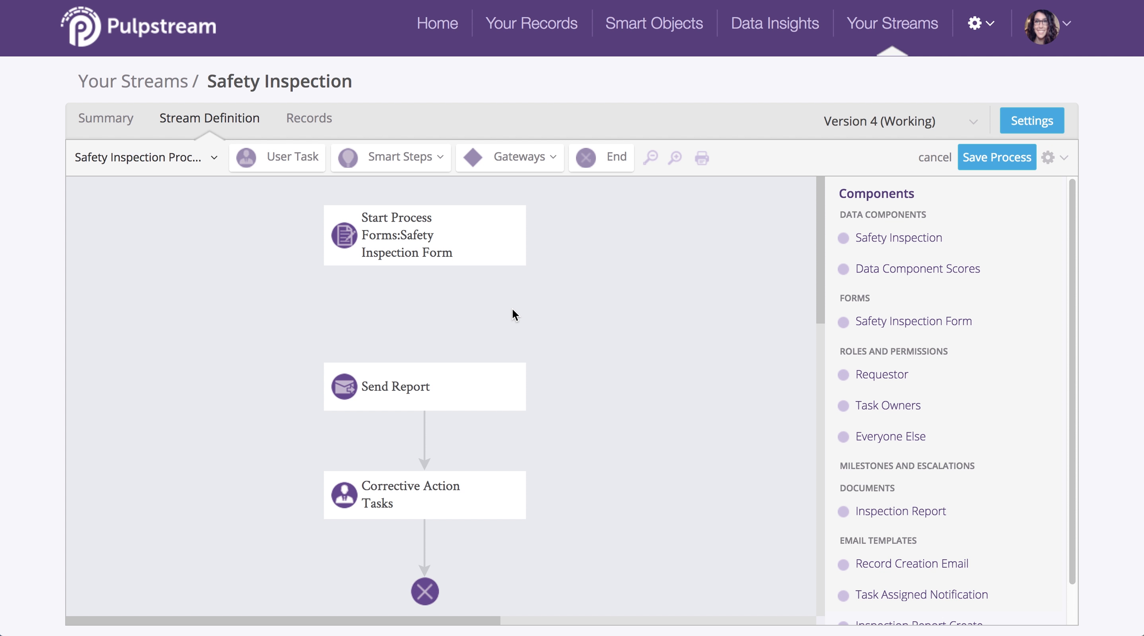
click(484, 375)
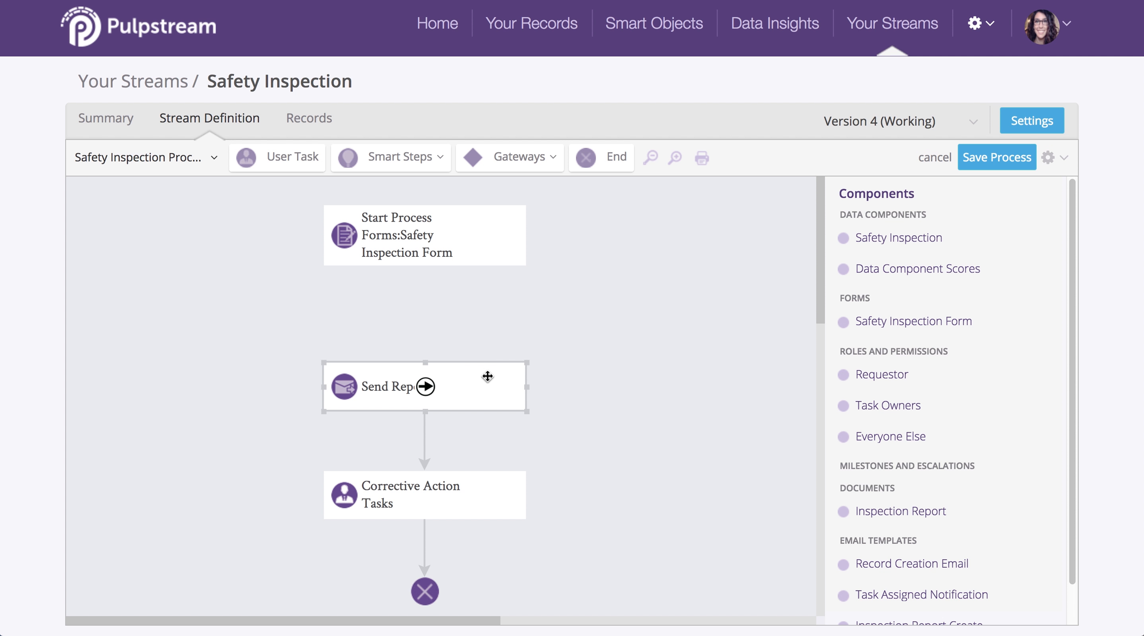
key(Delete)
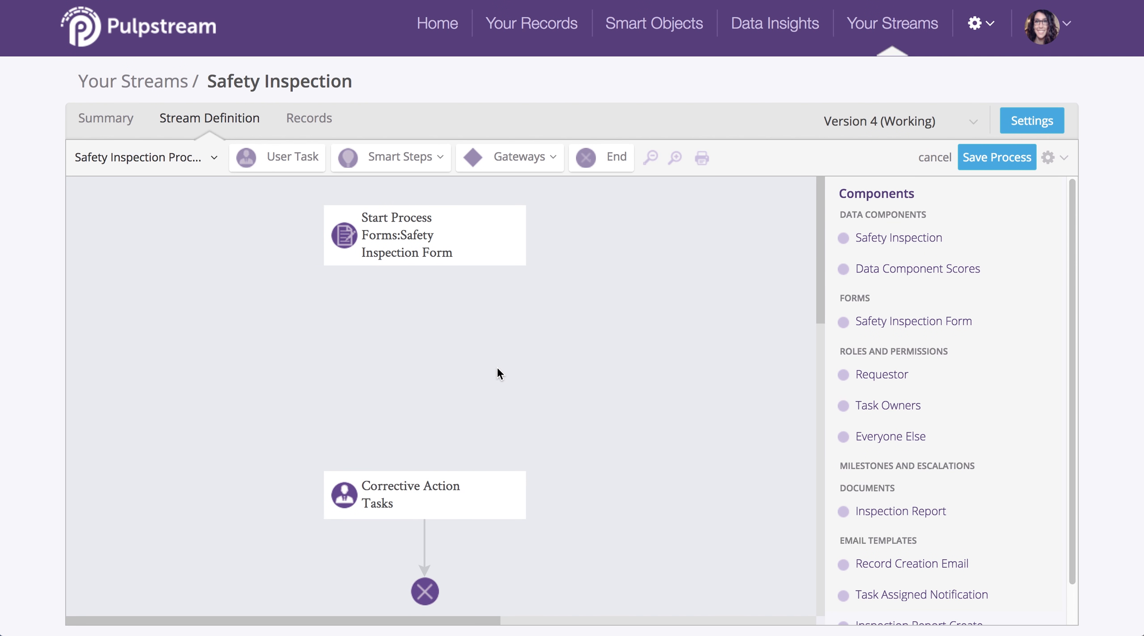
Add a Call Subprocess smart step that calls Scoring and Reporting above the Corrective Action Tasks step
click(413, 161)
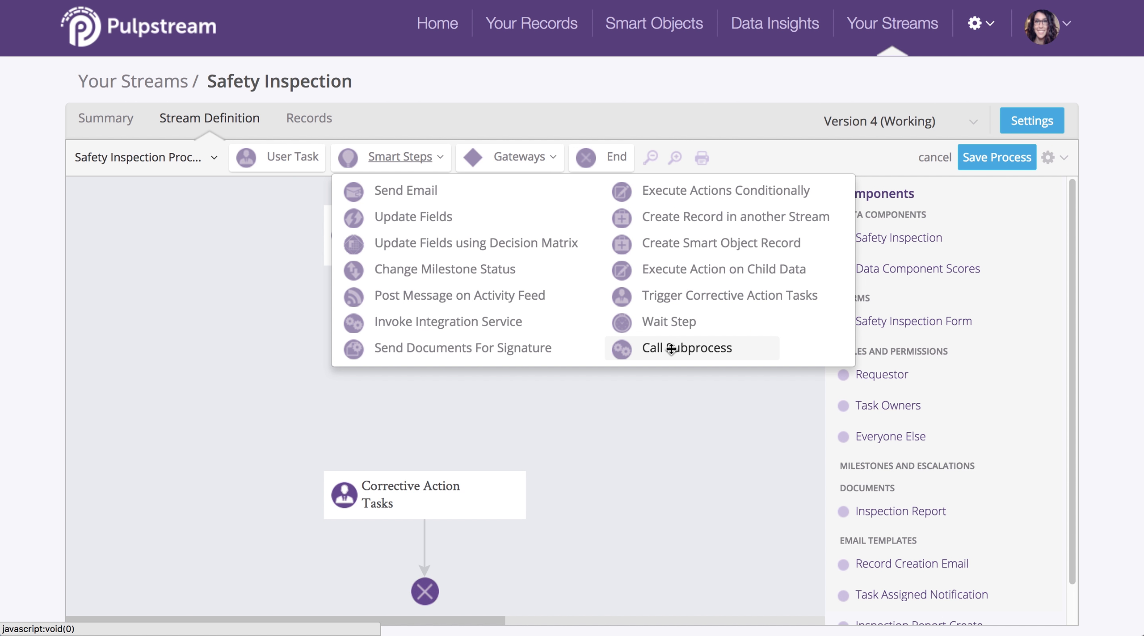
drag(671, 349, 396, 387)
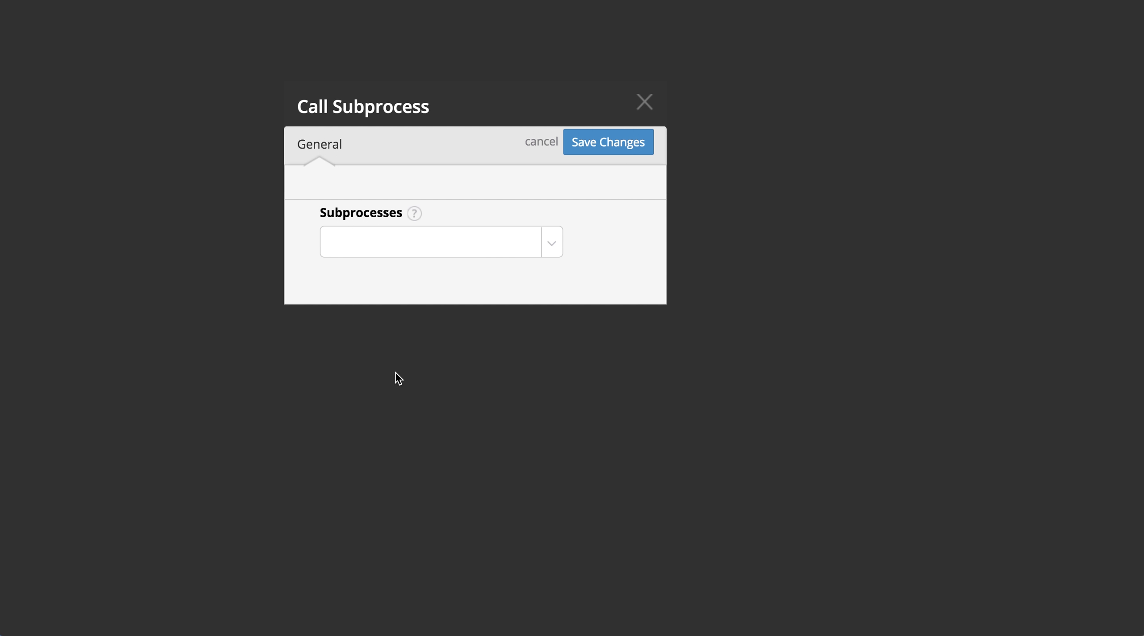
click(453, 249)
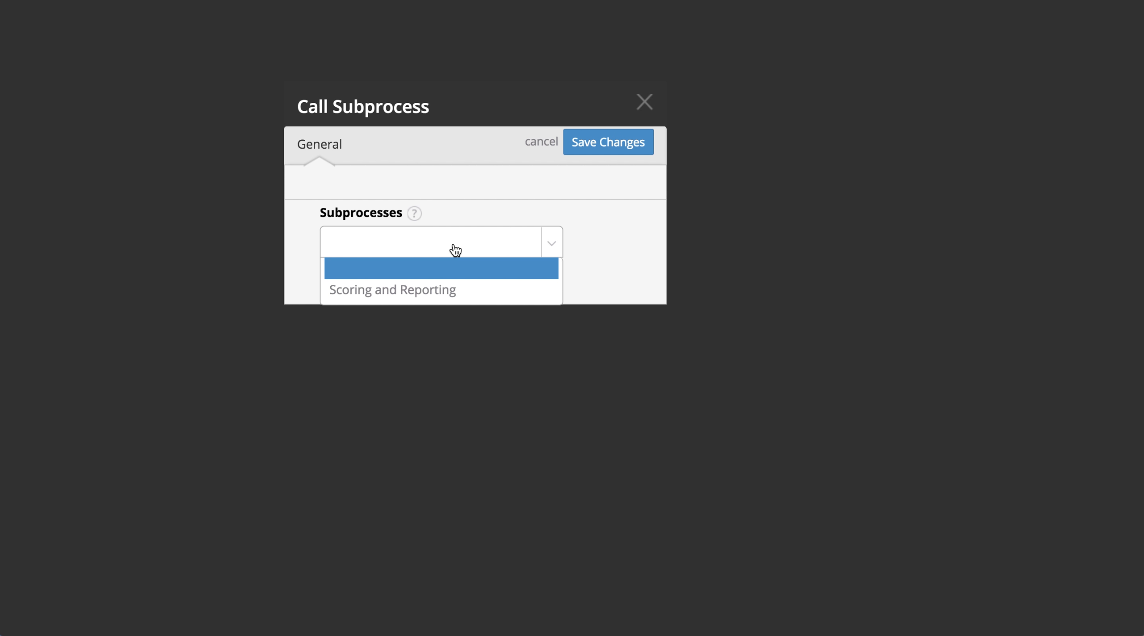
click(453, 289)
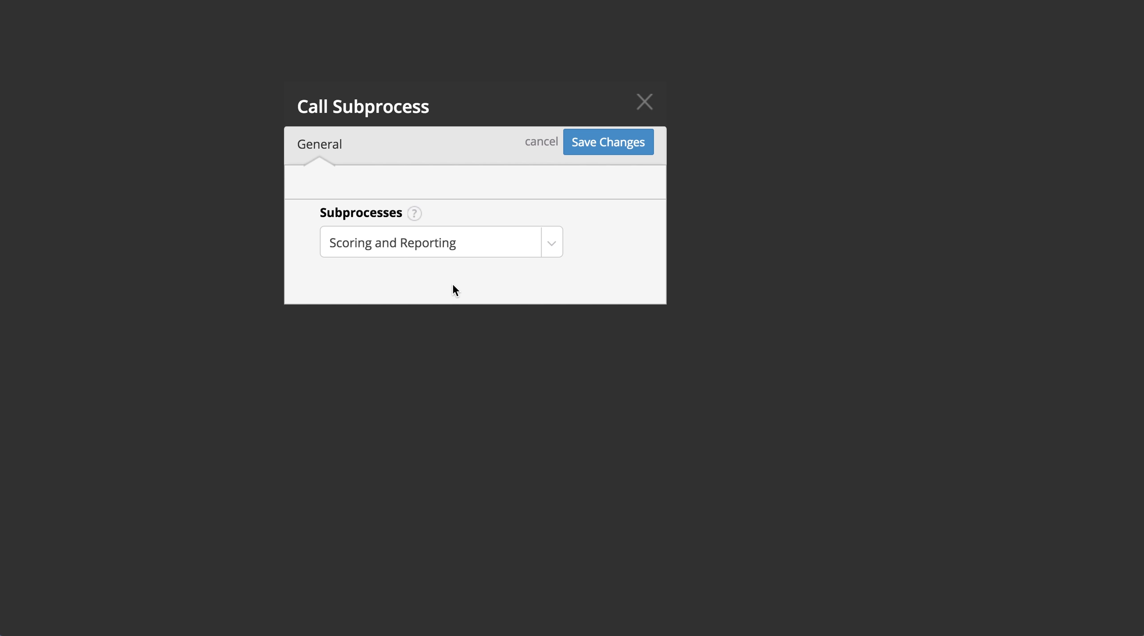
click(583, 141)
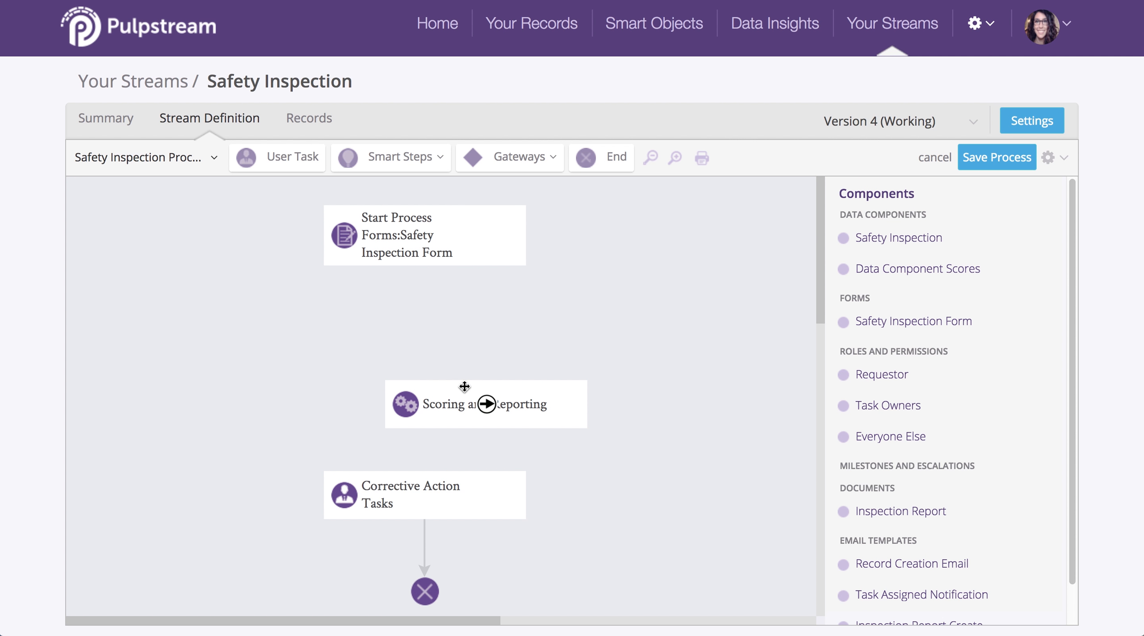
Align and connect Scoring and Reporting between the start form and Corrective Action Tasks, and save the process
drag(456, 399, 391, 363)
drag(460, 235, 429, 491)
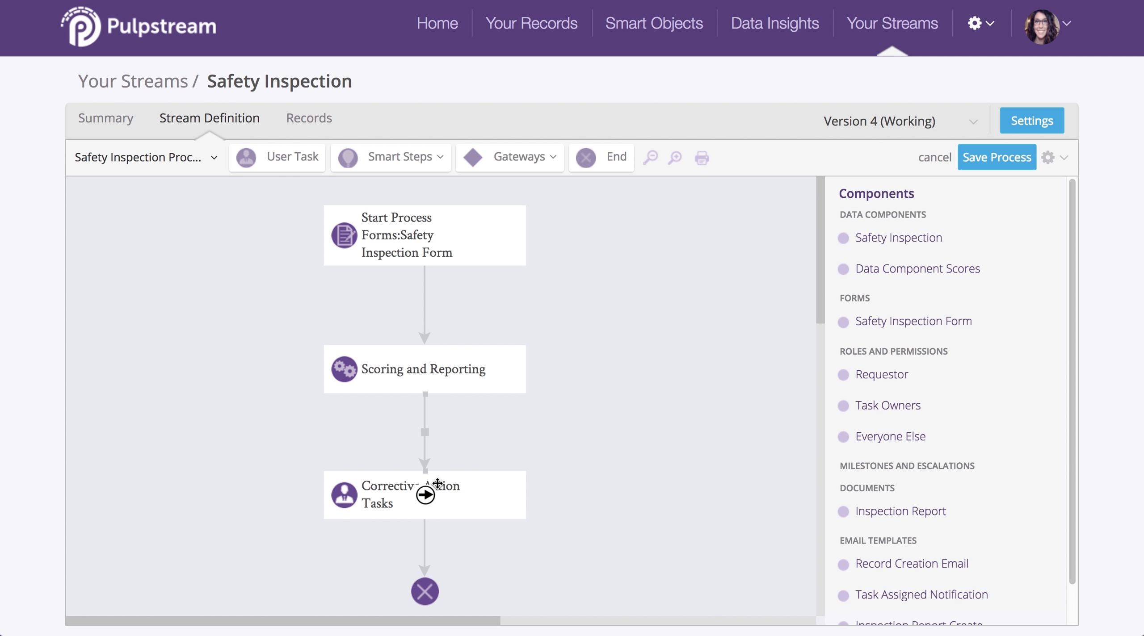
click(984, 158)
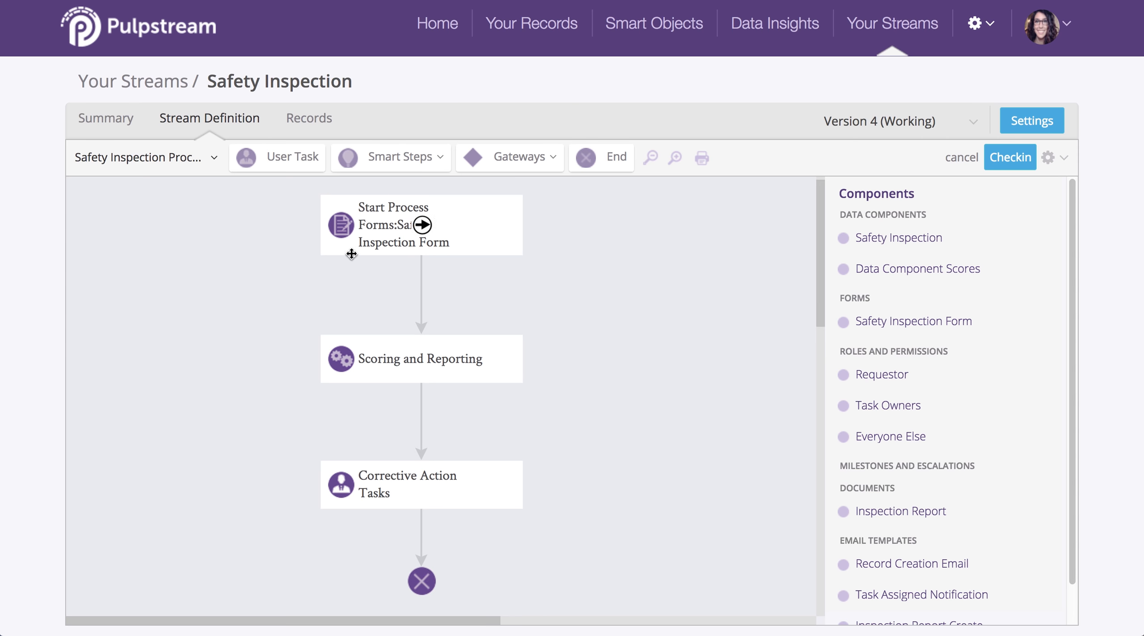
Create a new subprocess named Update Inspectoin with Safety Inspection Form as its start form, and save its properties
click(213, 159)
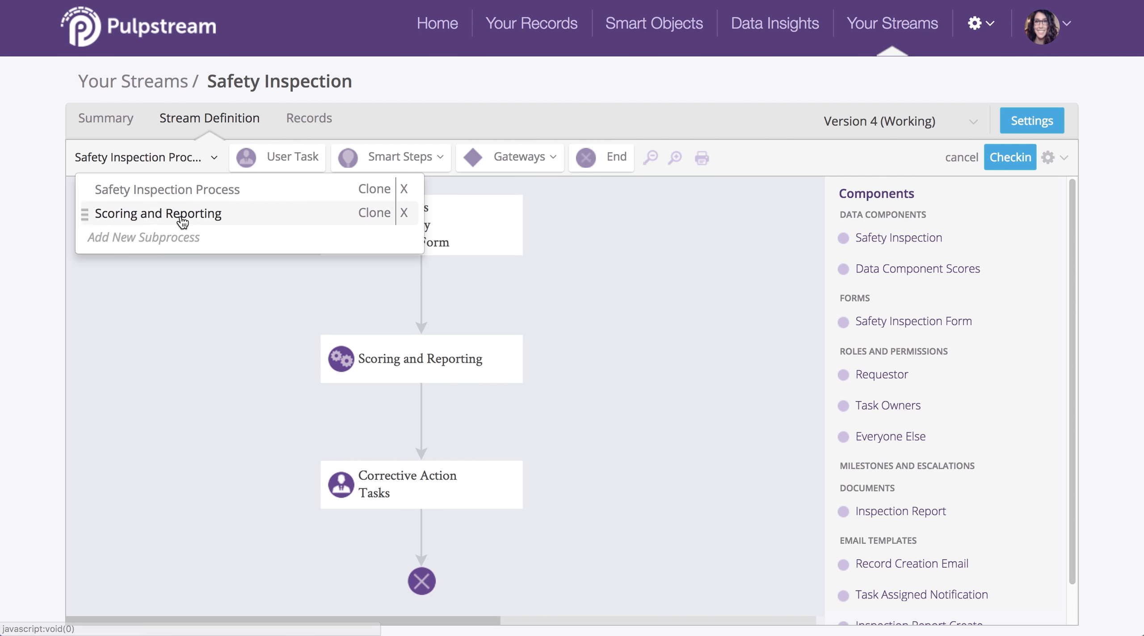
click(174, 236)
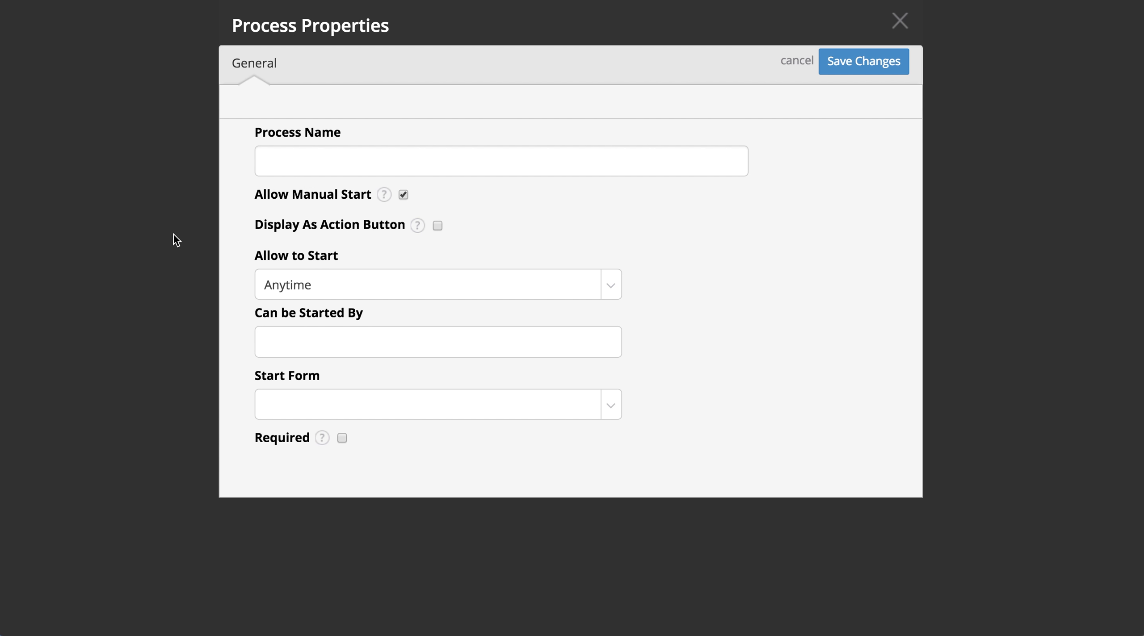
click(387, 166)
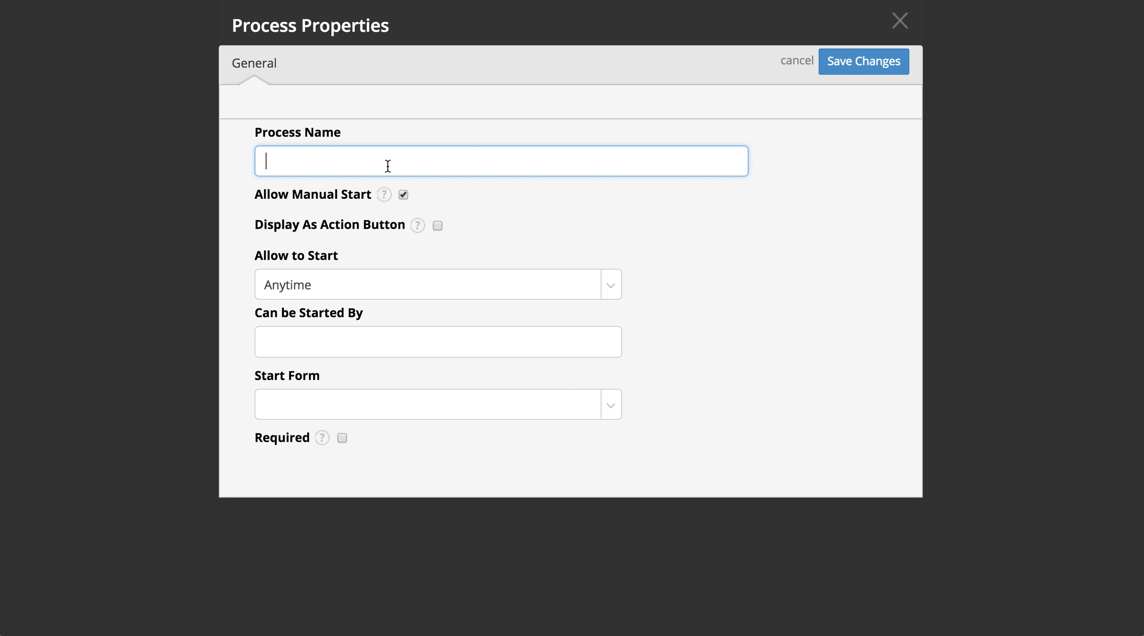
text(Update Inspectoin)
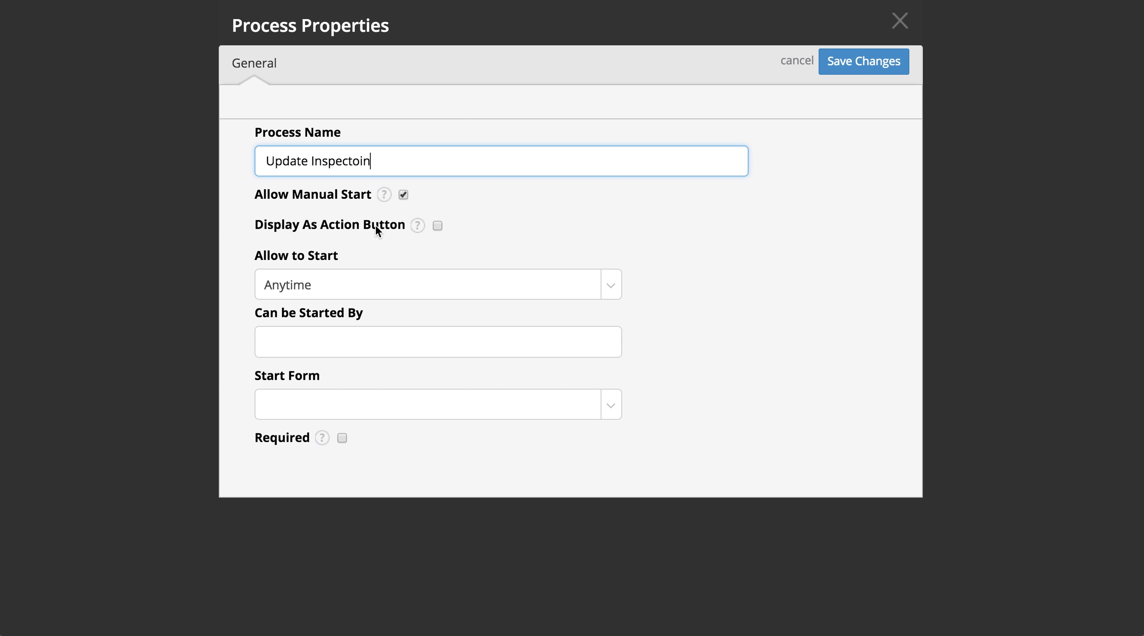
mouse_move(417, 226)
click(605, 406)
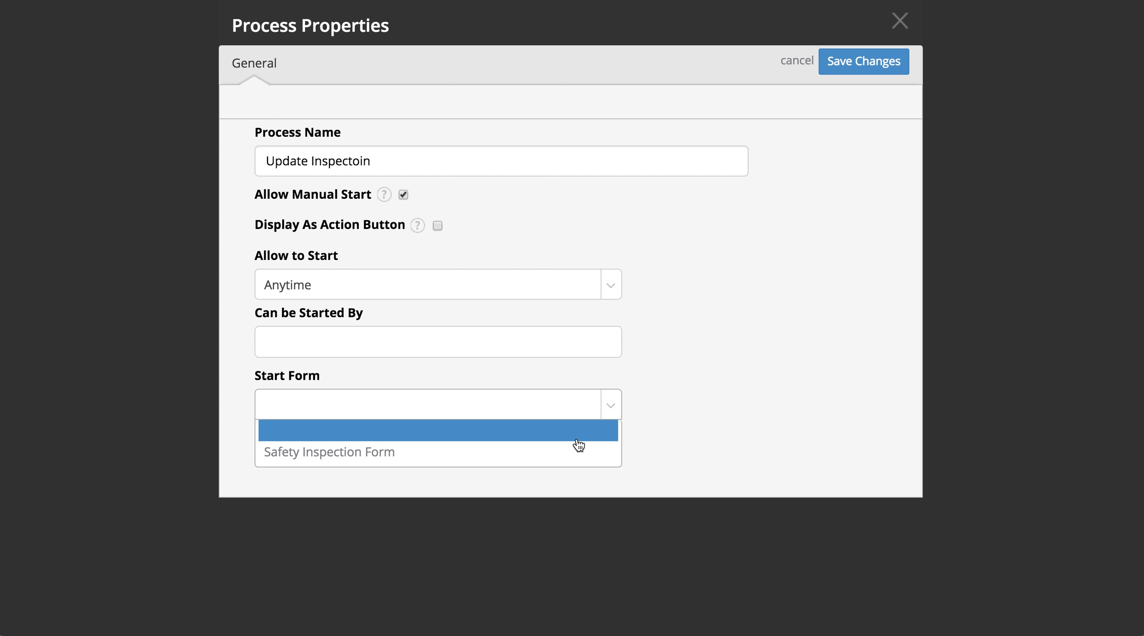
click(570, 458)
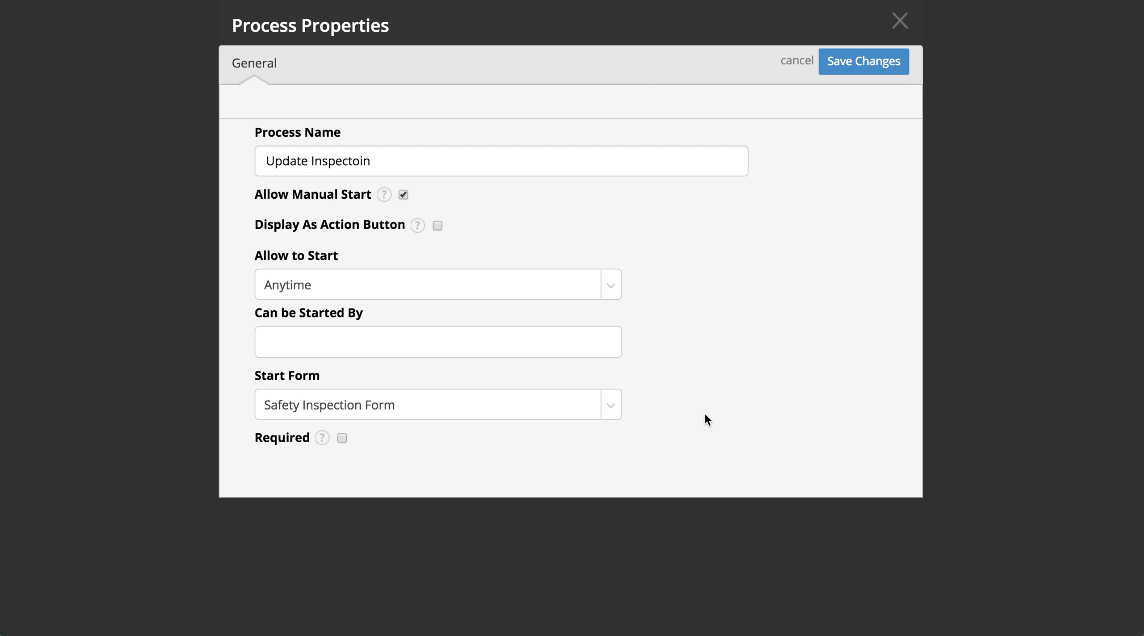
click(872, 60)
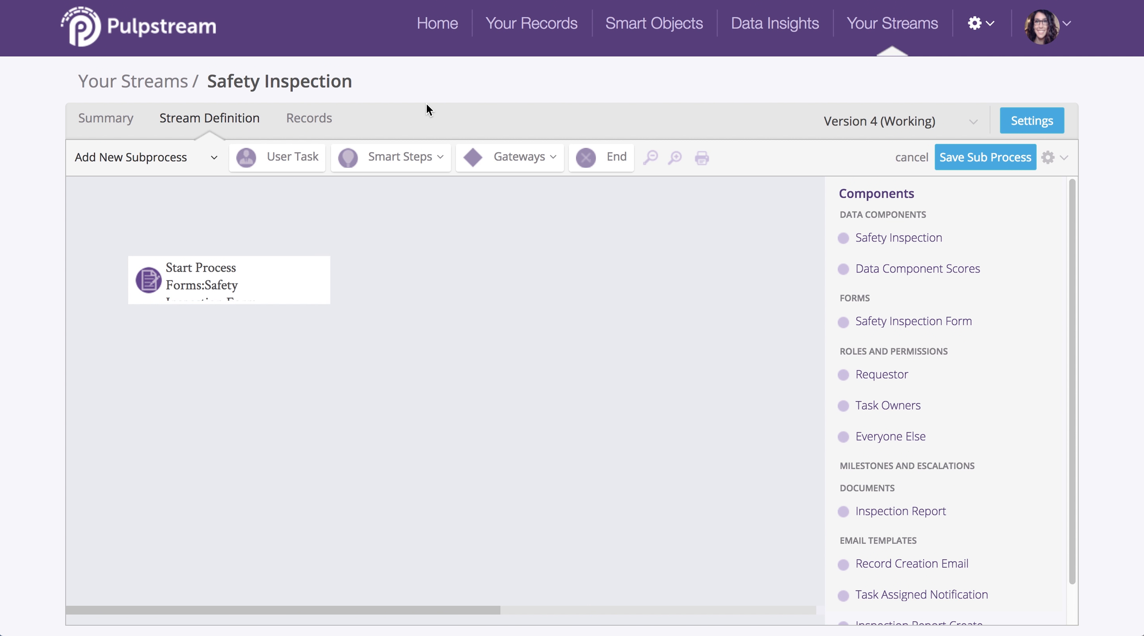
Add a Call Subprocess smart step to the new subprocess that calls Scoring and Reporting
click(412, 157)
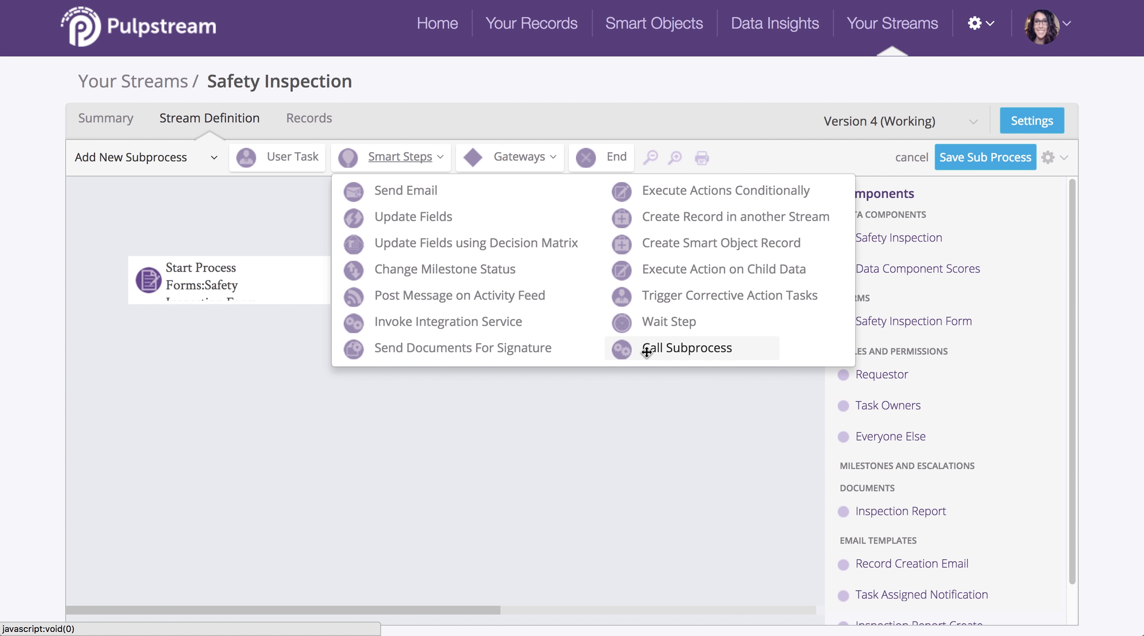
drag(647, 352, 405, 413)
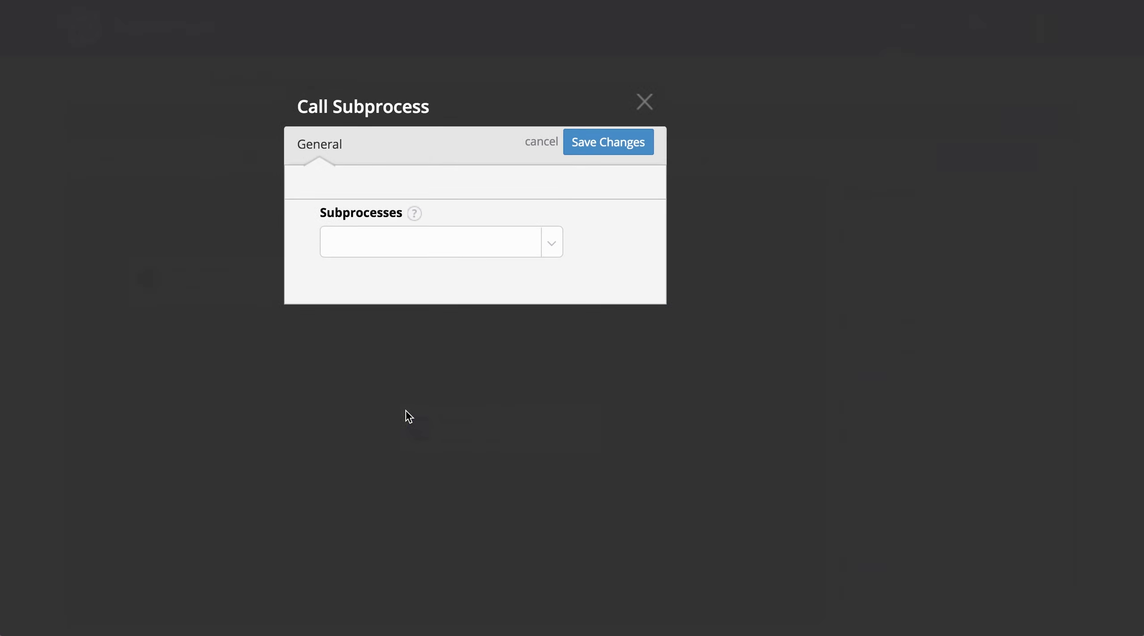
click(432, 241)
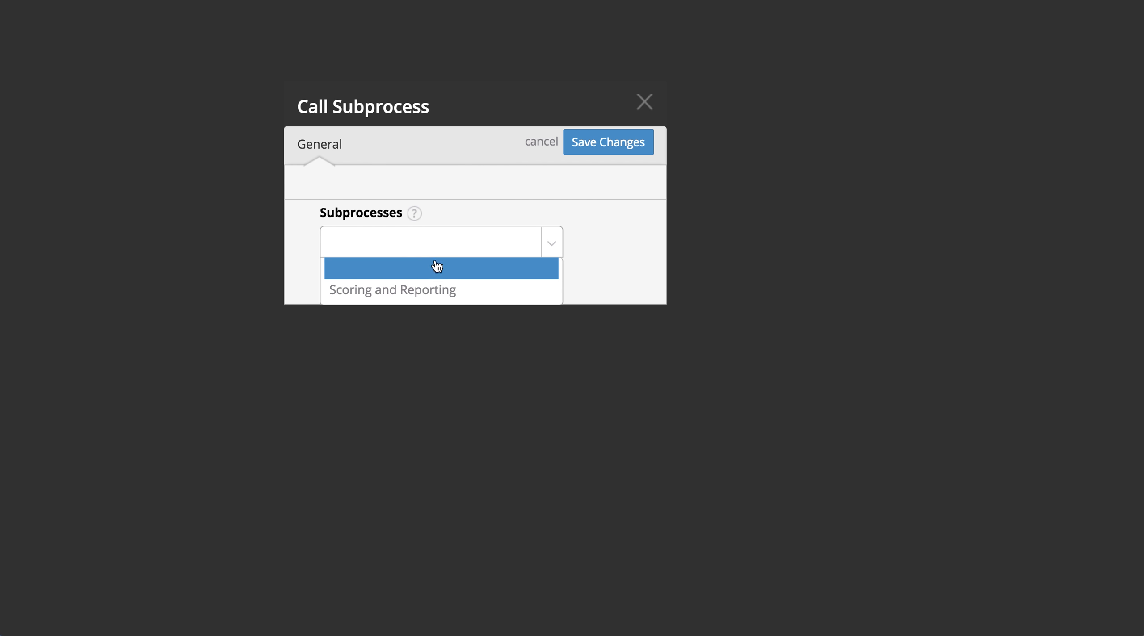
click(442, 286)
click(608, 142)
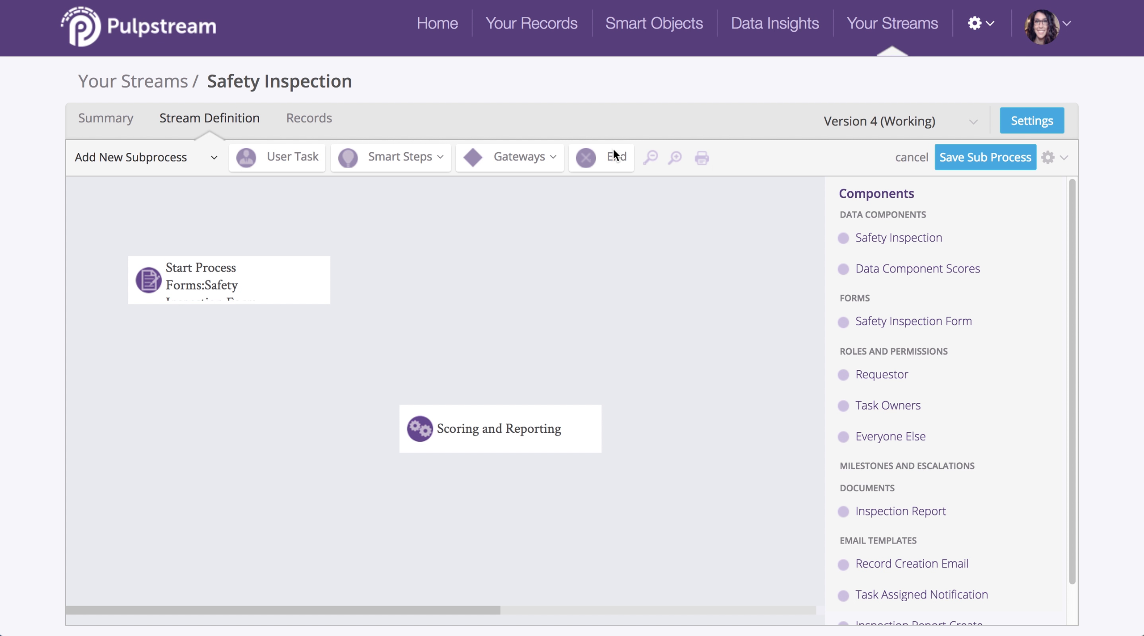
Align the Scoring and Reporting step beside the start form step and connect the start form to it
drag(534, 421, 527, 290)
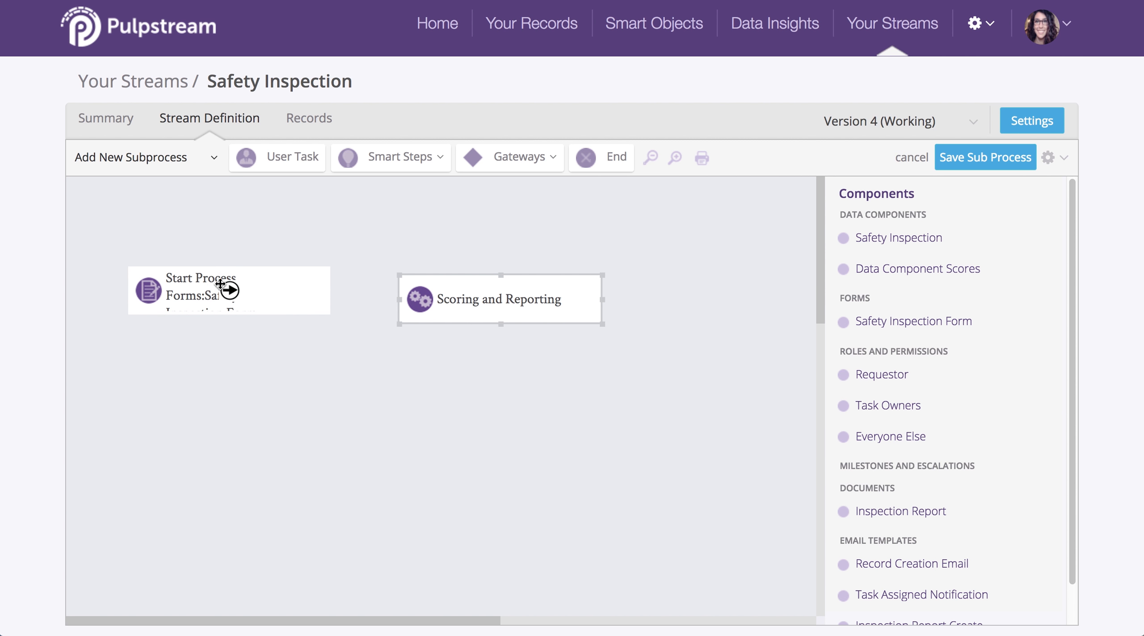
drag(232, 289, 460, 299)
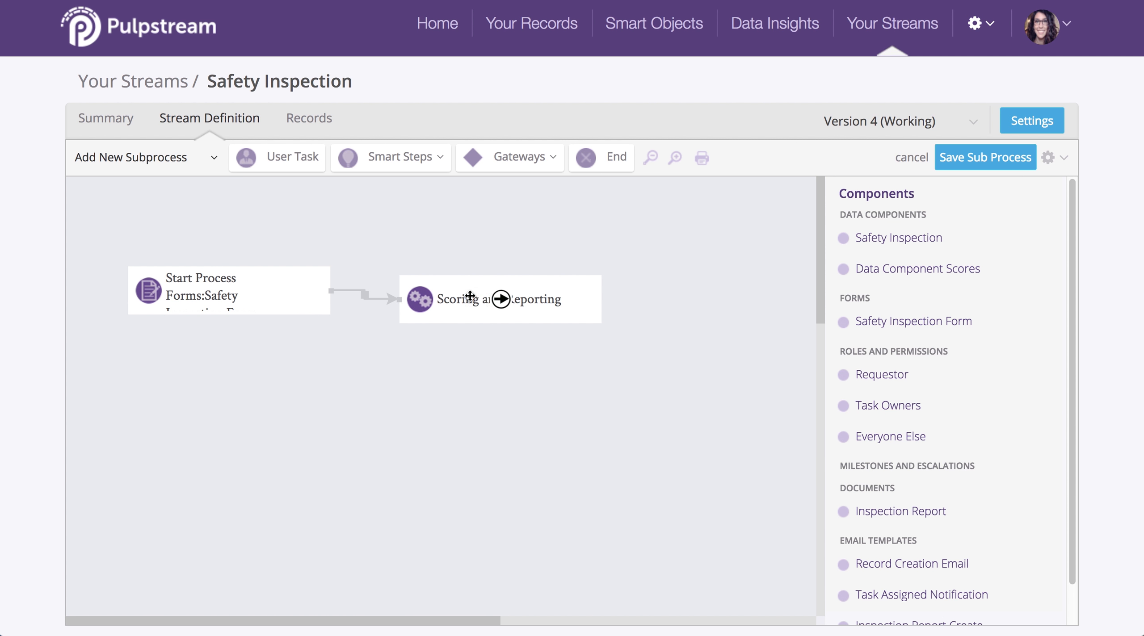
drag(552, 303, 551, 295)
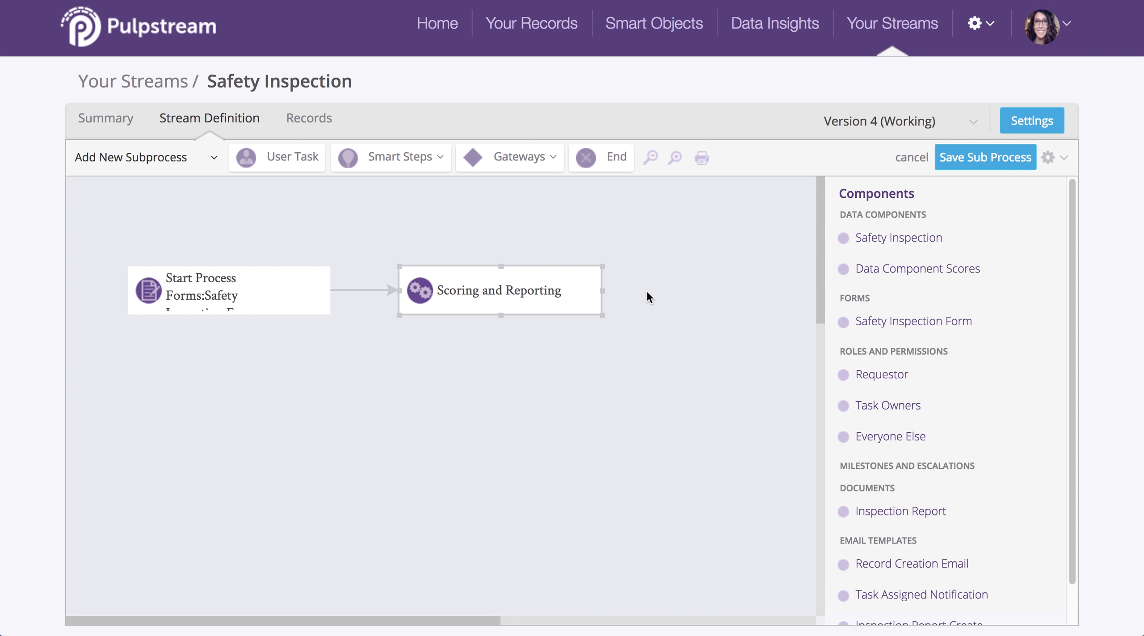
Add an End node after Scoring and Reporting, connect the step to it, and save the subprocess
drag(585, 154, 667, 288)
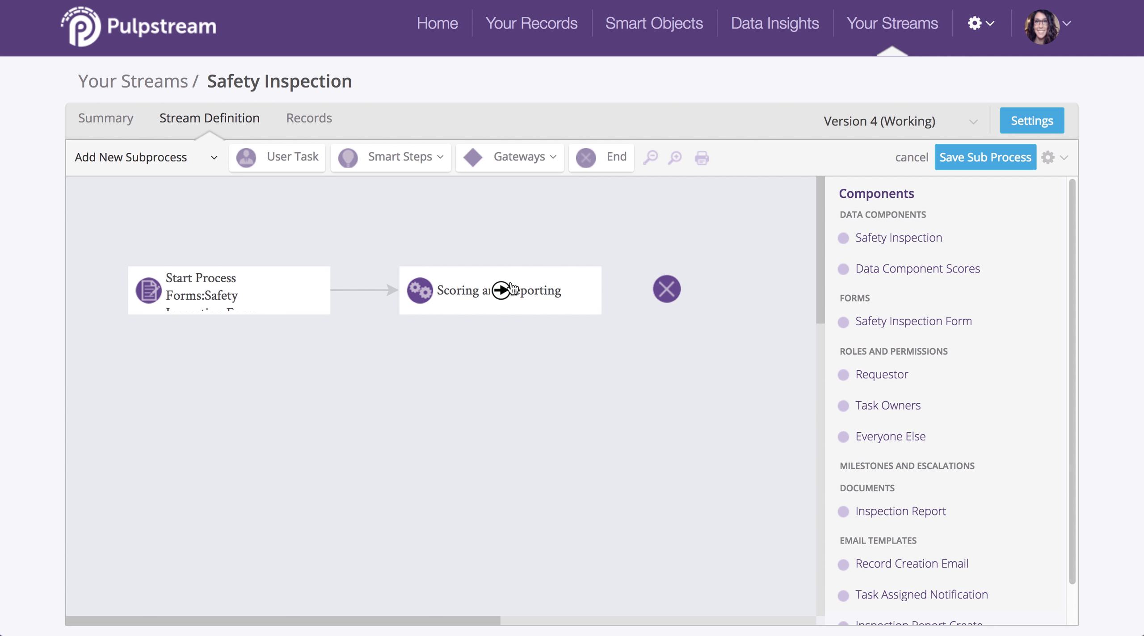
drag(501, 291, 658, 290)
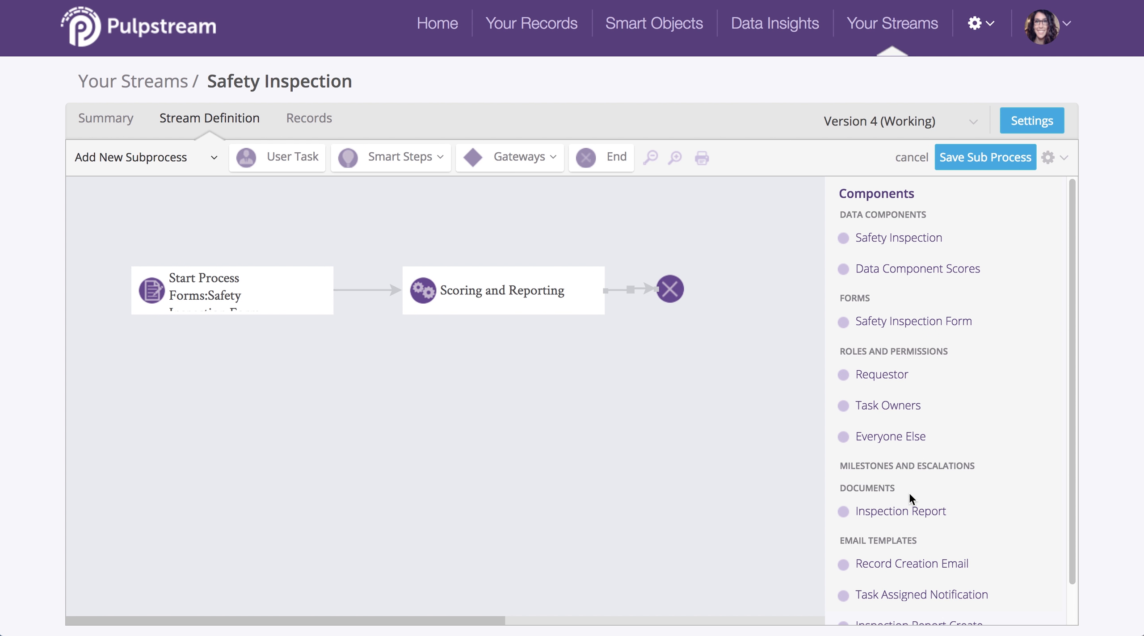
click(952, 161)
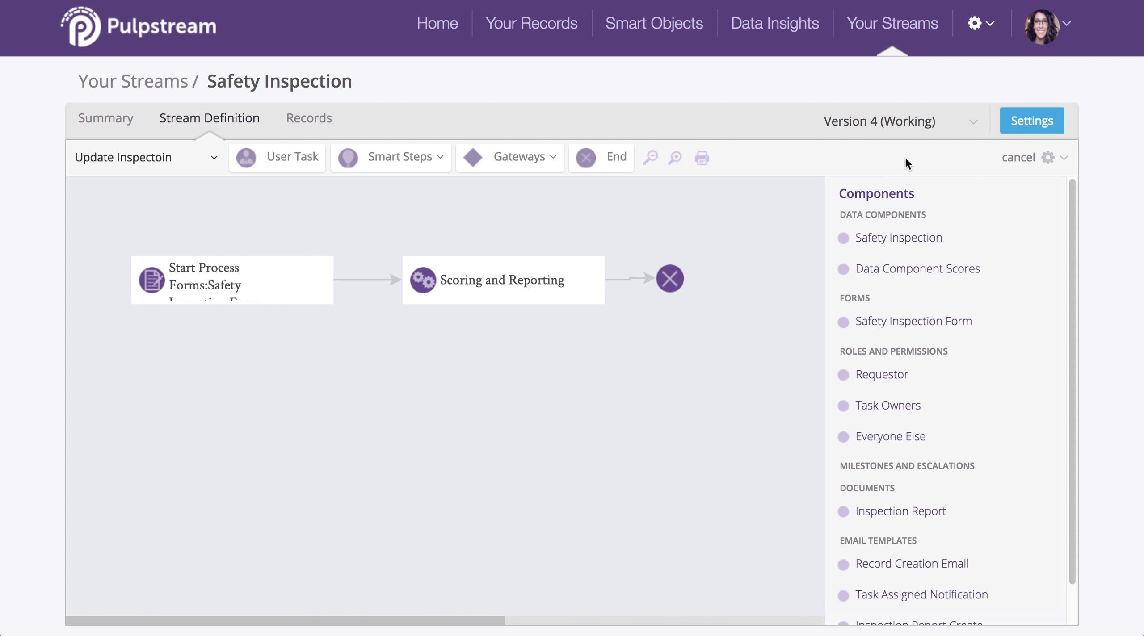
Return to the main Safety Inspection Process and check the stream's list of subprocesses
click(227, 127)
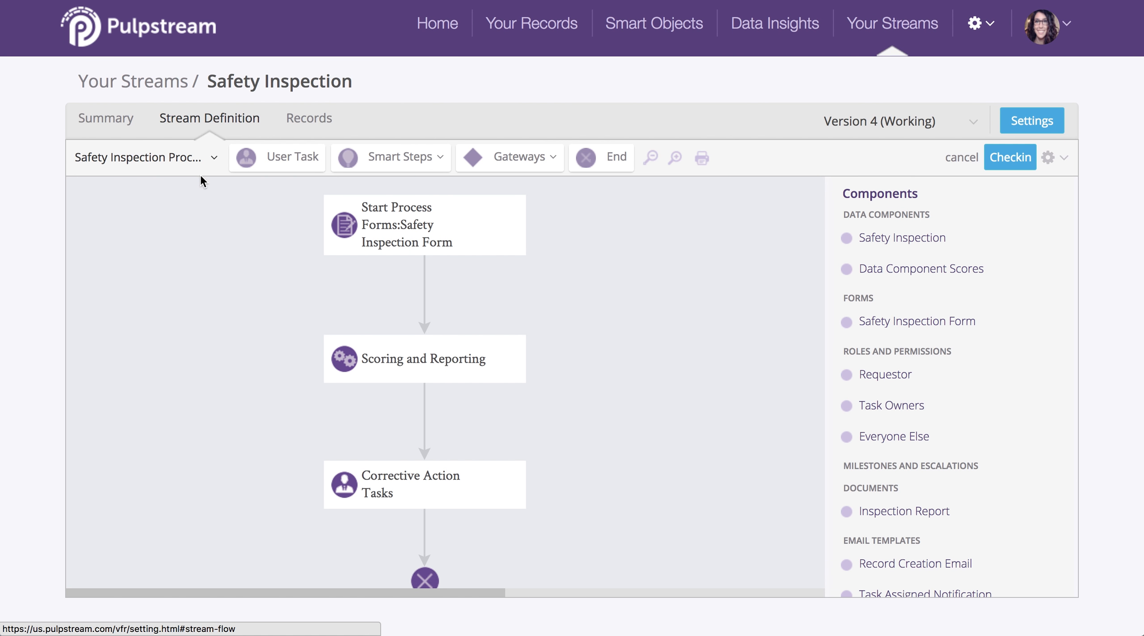
click(190, 165)
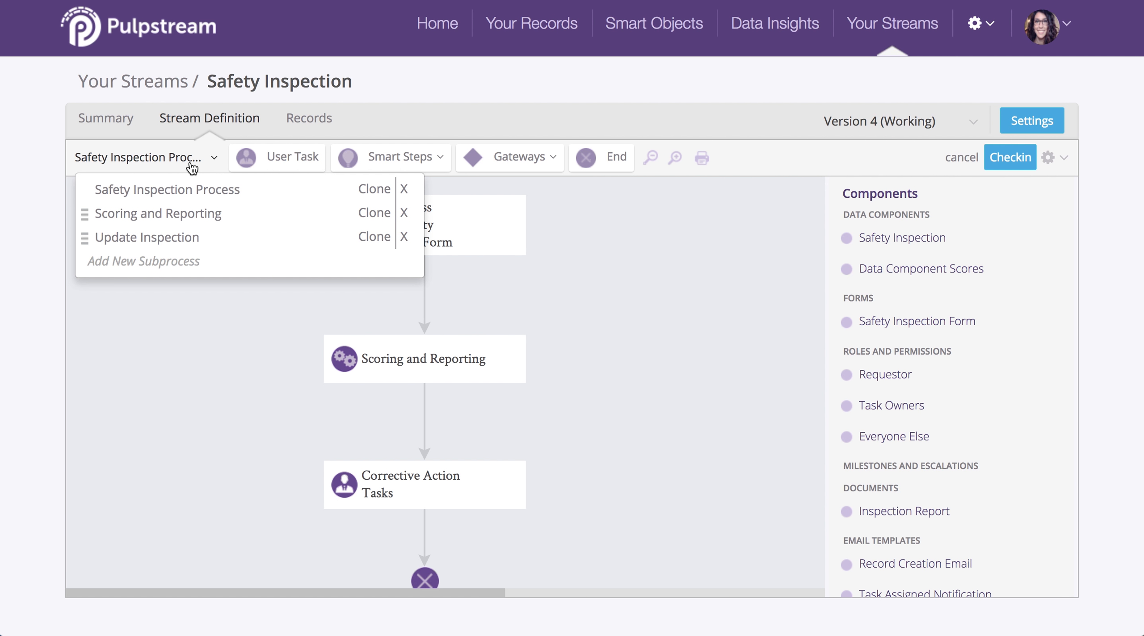
click(568, 318)
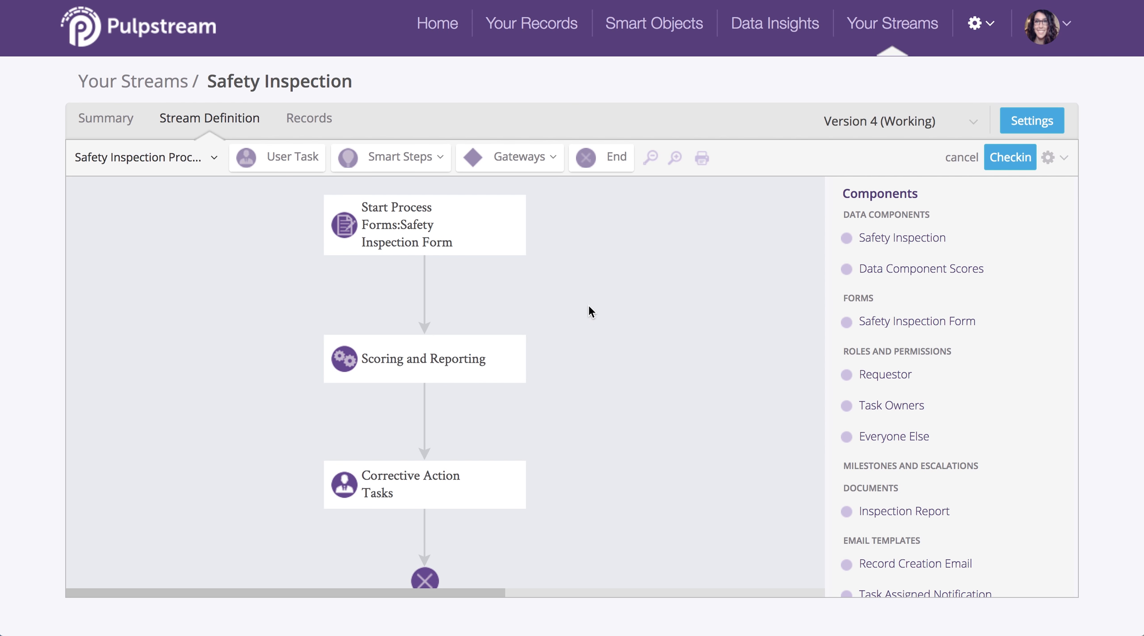
Preview the Safety Inspection Form as a test record and close it without submitting
click(1064, 159)
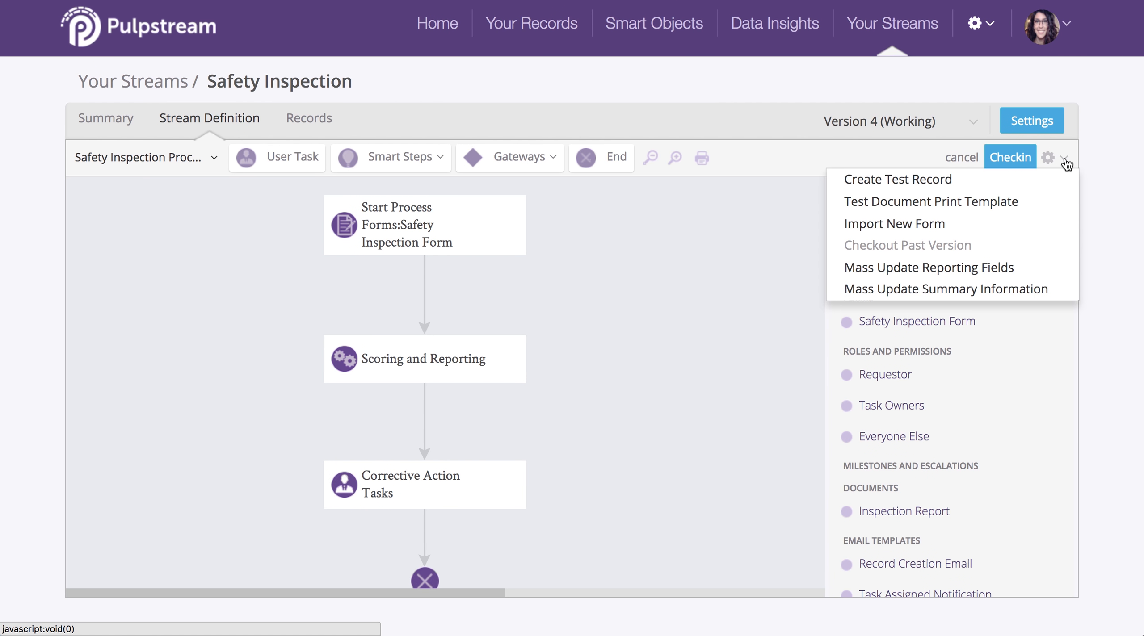
click(1067, 181)
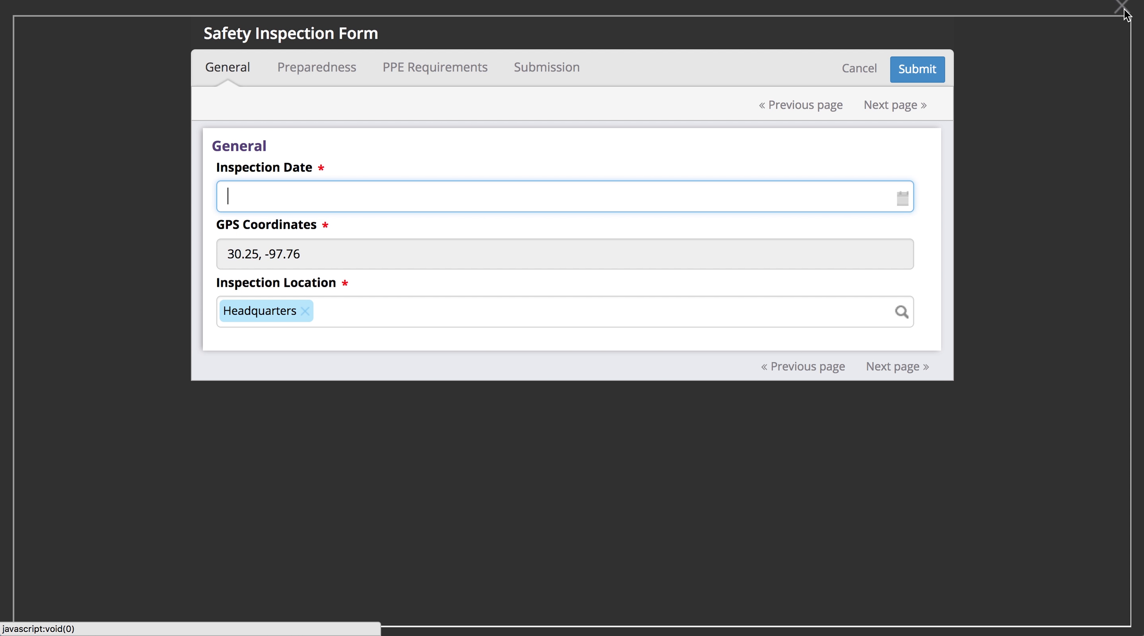
click(1124, 9)
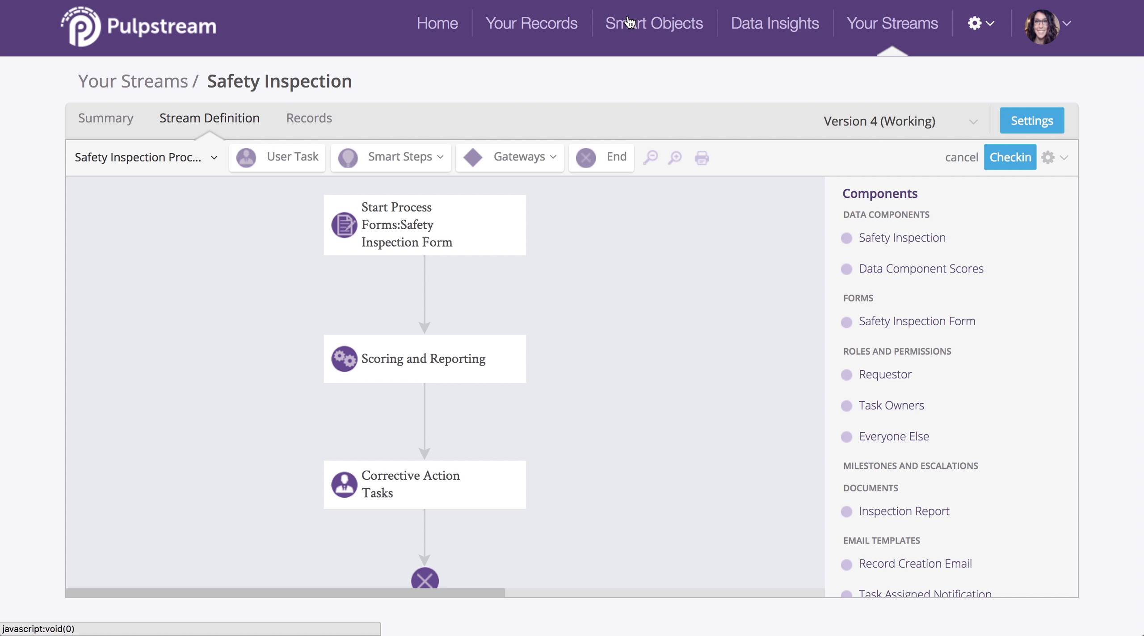
Open the most recently submitted Headquarters record among your submitted records
click(531, 22)
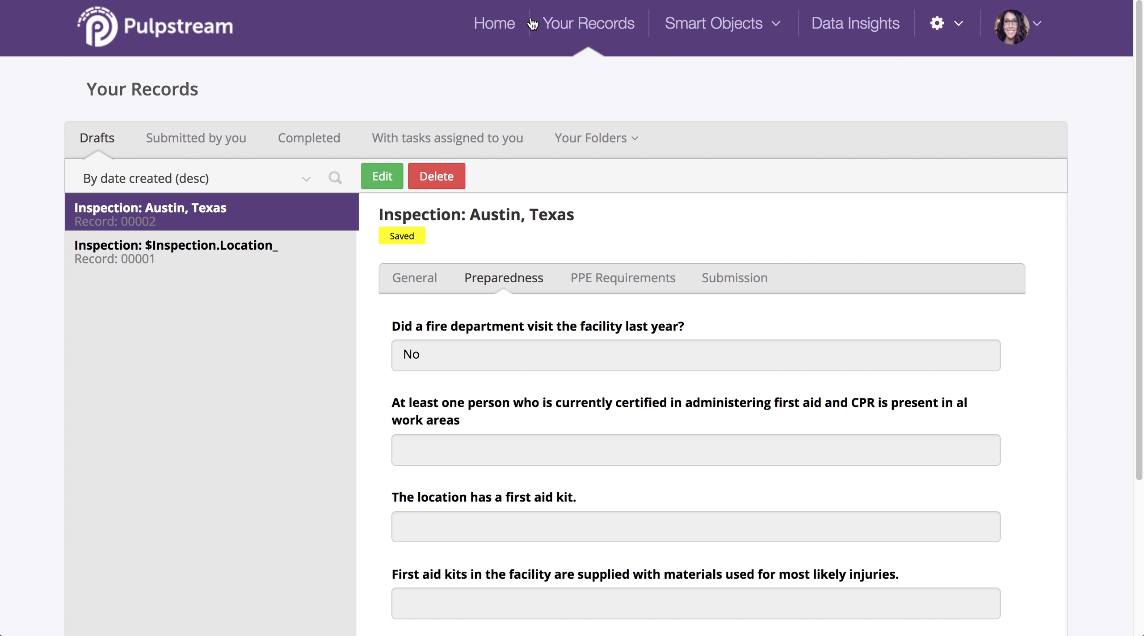
click(187, 145)
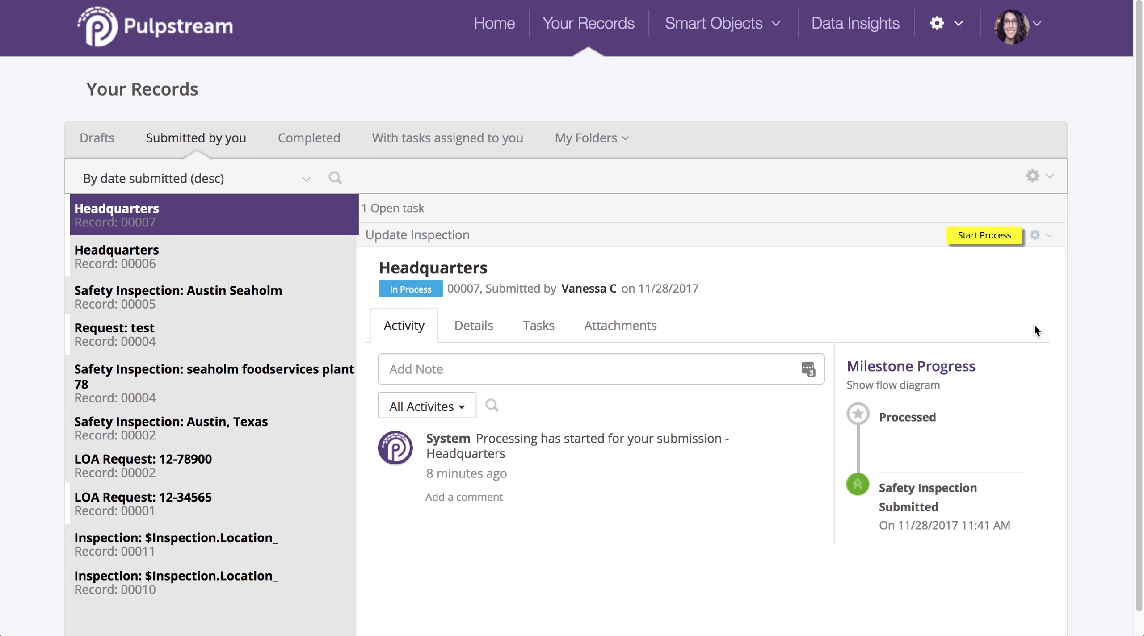
click(1004, 240)
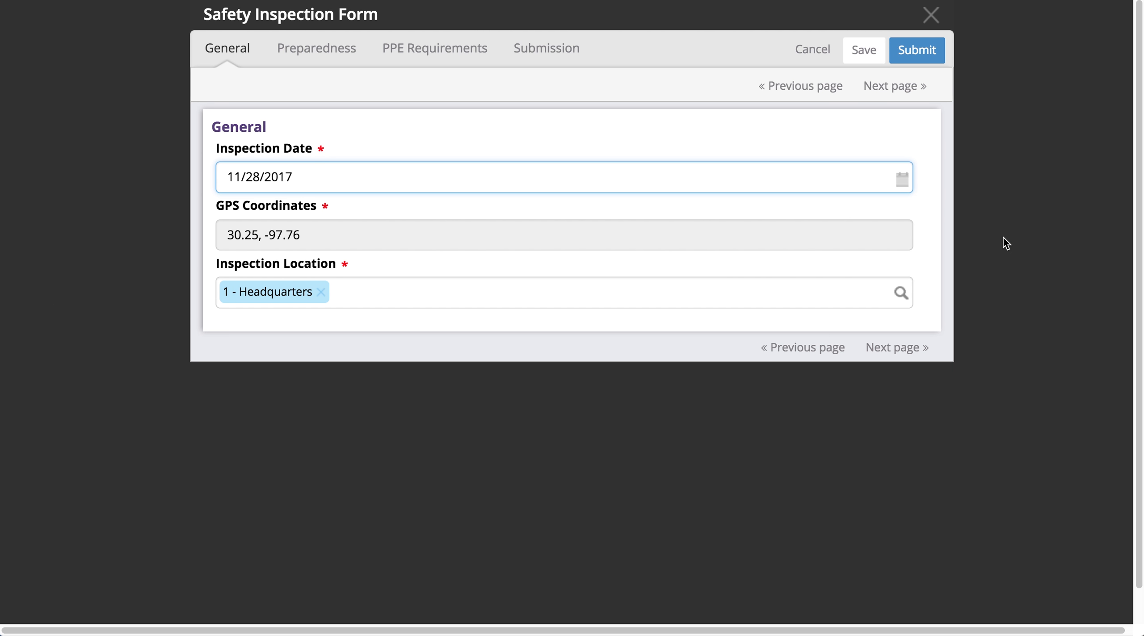
click(297, 48)
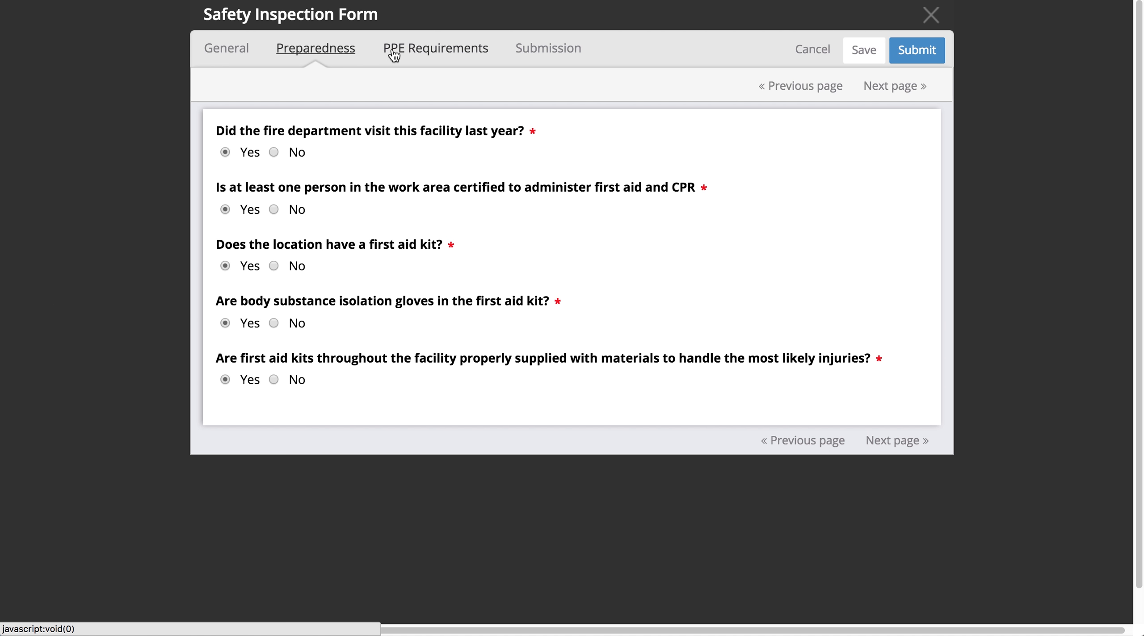
click(393, 48)
click(521, 53)
drag(281, 166, 344, 159)
drag(301, 163, 317, 182)
drag(319, 166, 333, 182)
drag(252, 181, 454, 187)
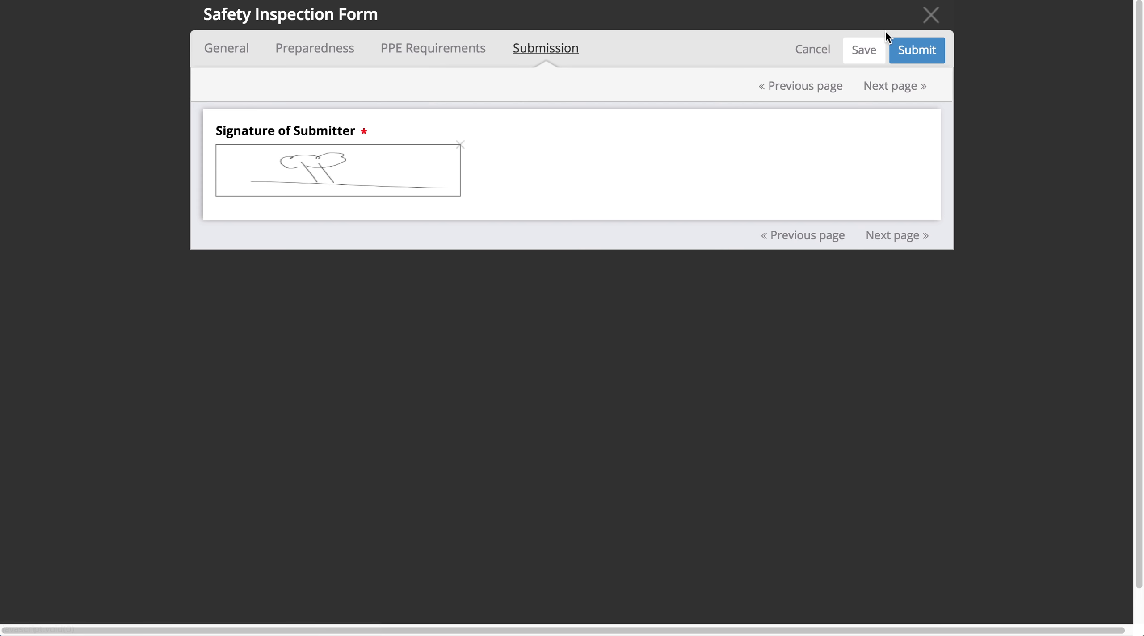
click(926, 22)
click(791, 107)
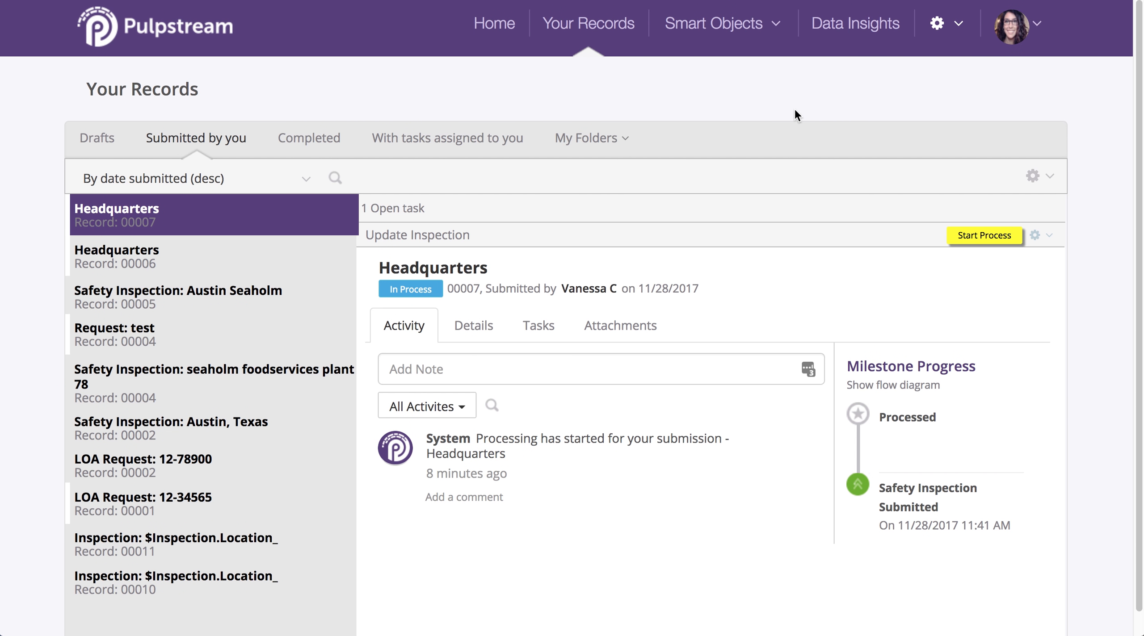
View the Update Inspection flow for the Headquarters record, inspect its nested Scoring and Reporting flow, and close the diagram
click(1036, 236)
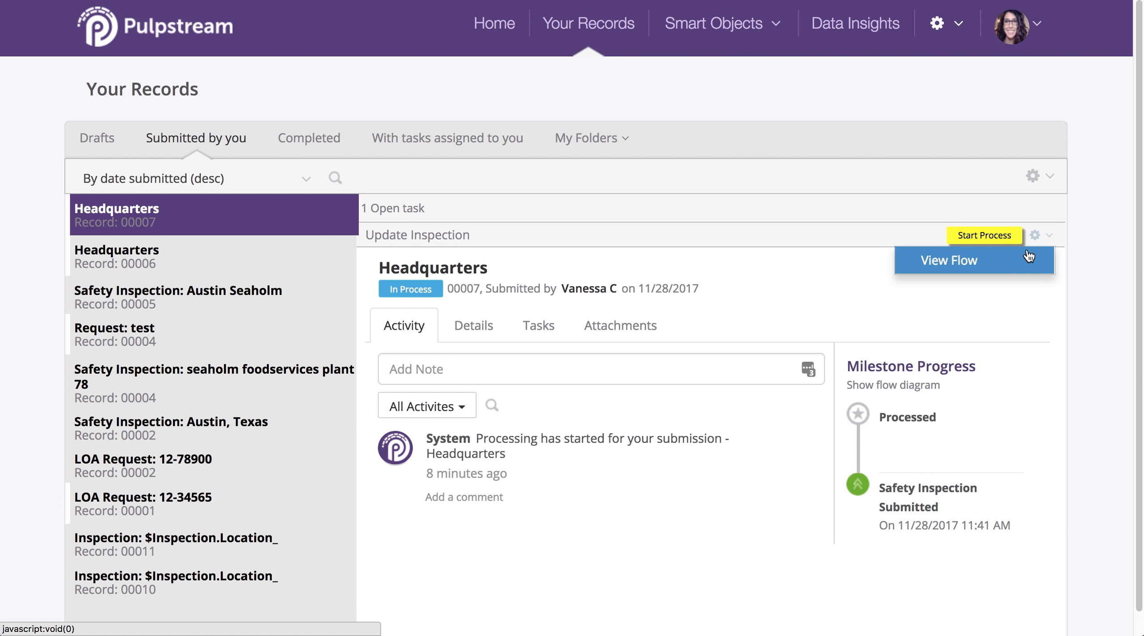
click(951, 257)
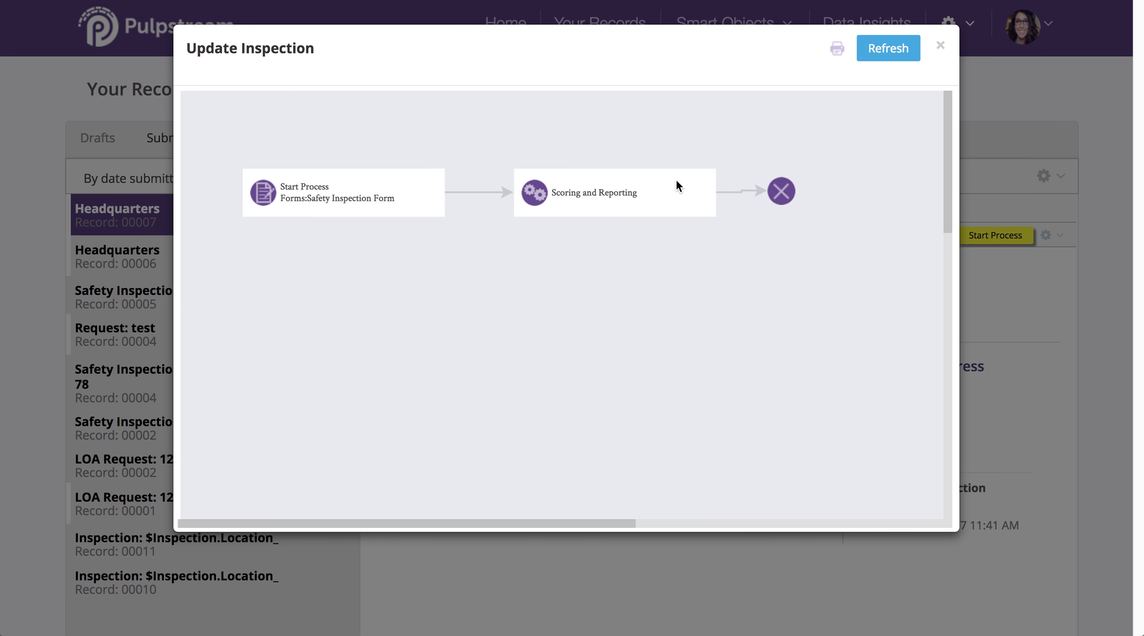
click(711, 177)
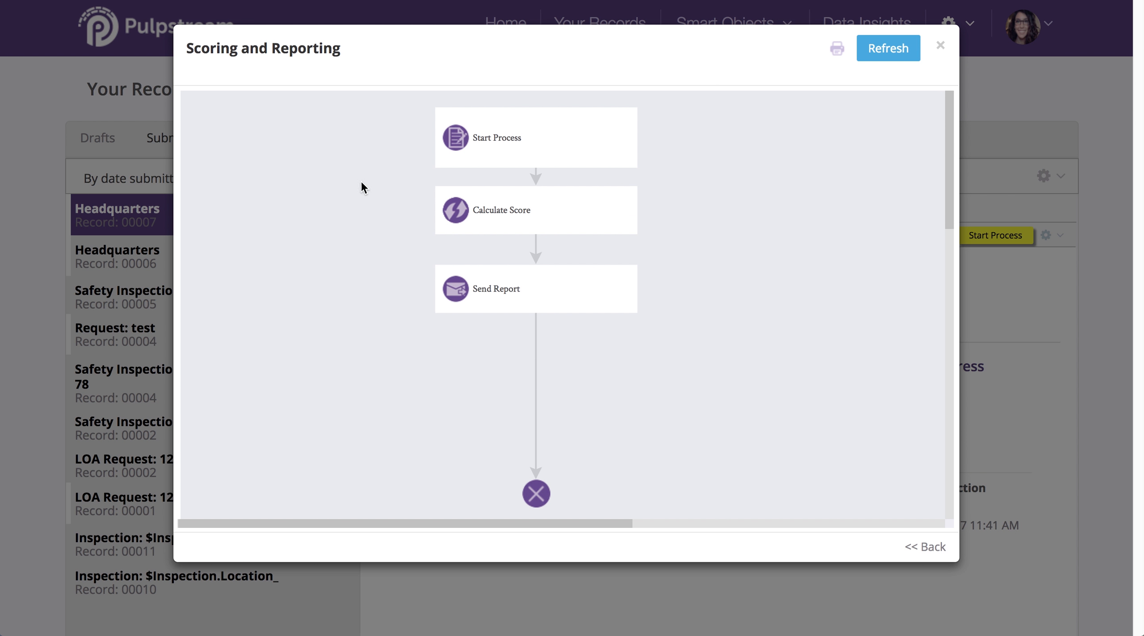
click(941, 46)
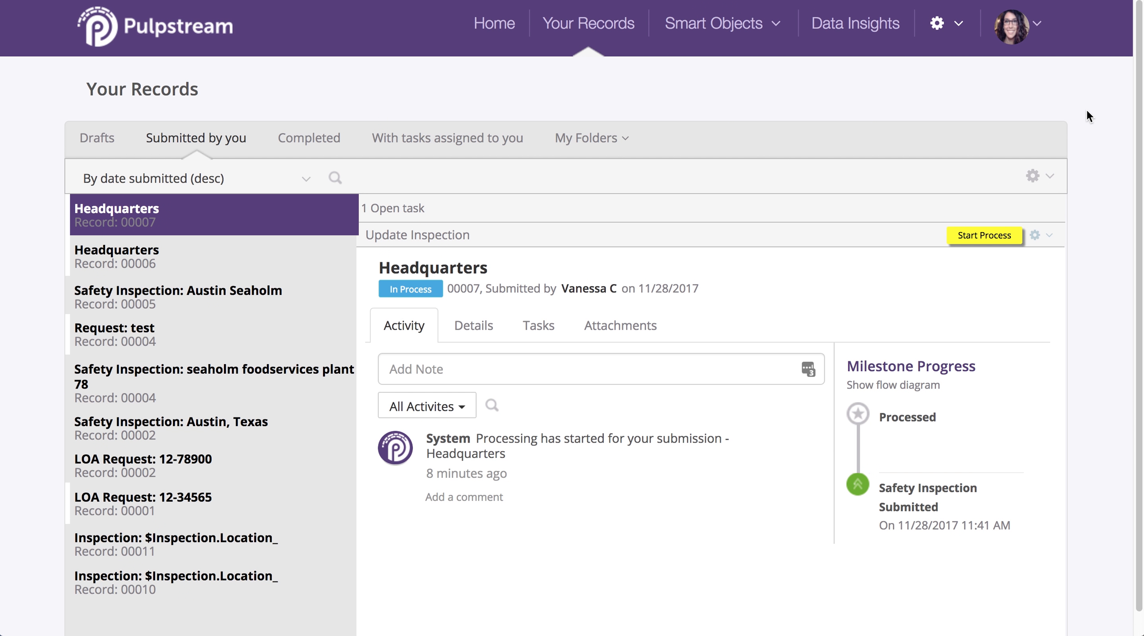
Start the Update Inspection process on the Headquarters record, submit its Safety Inspection Form, and check the process's available actions
click(986, 240)
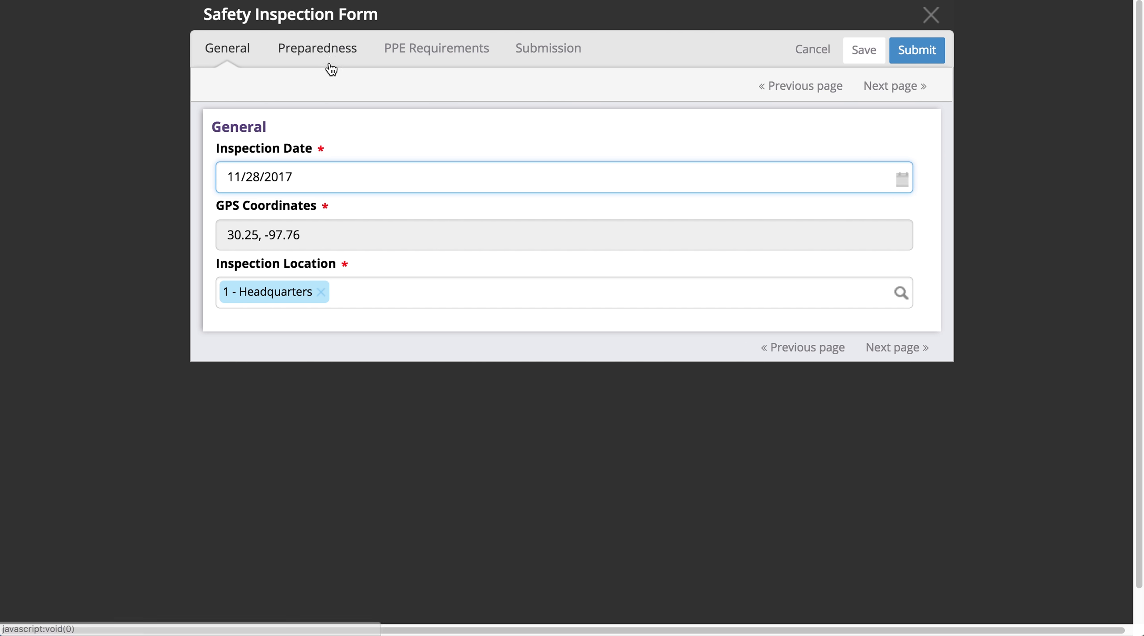
click(329, 46)
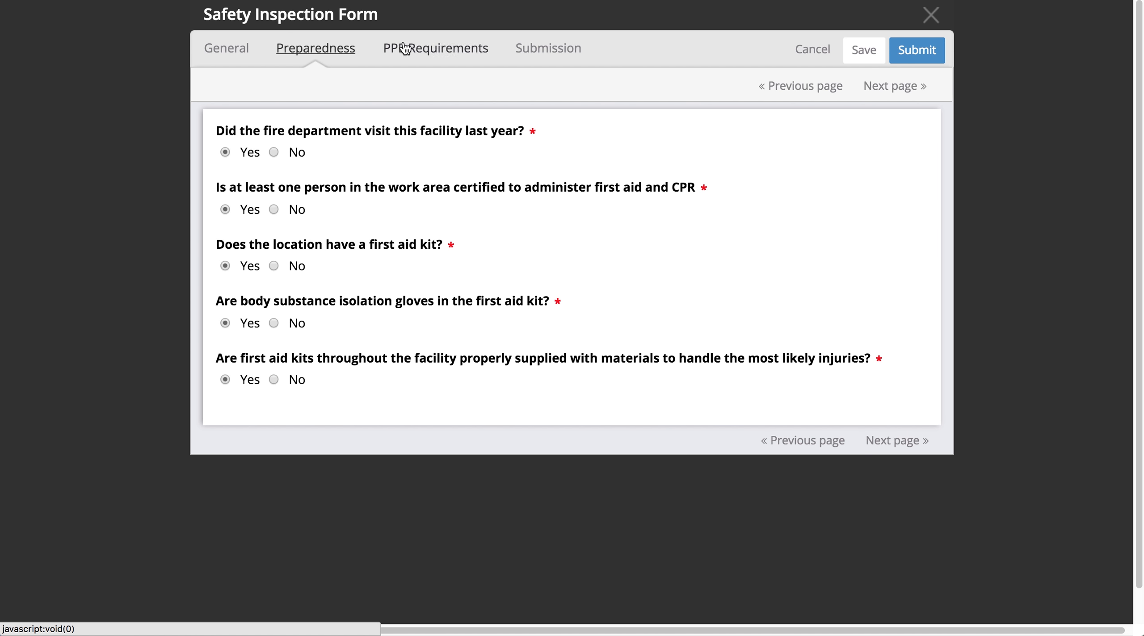
click(912, 50)
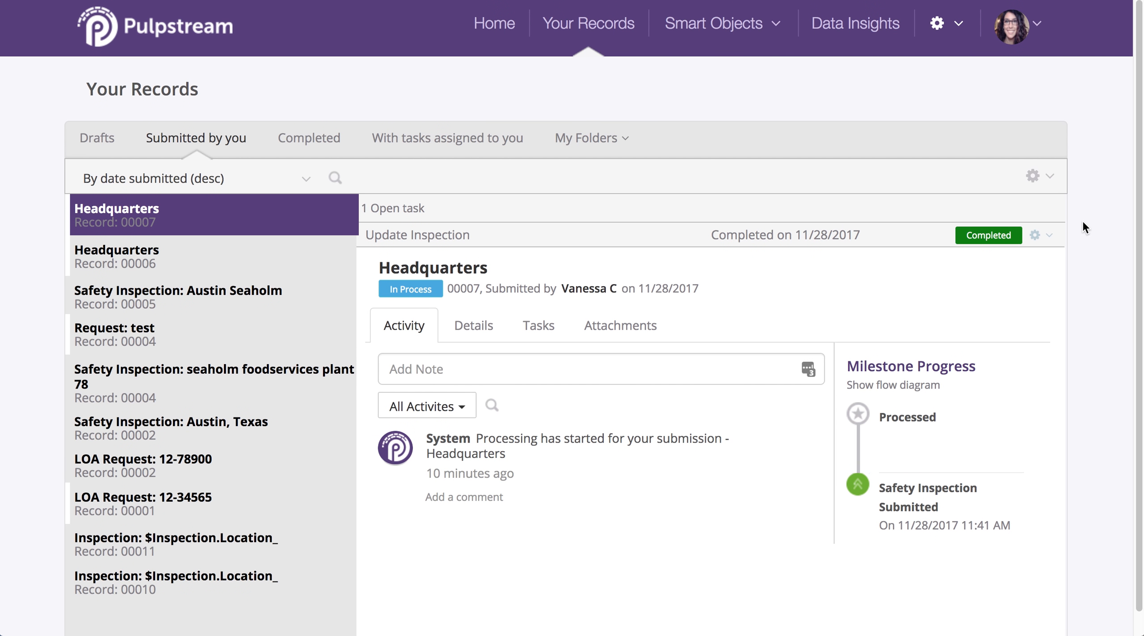
click(1037, 237)
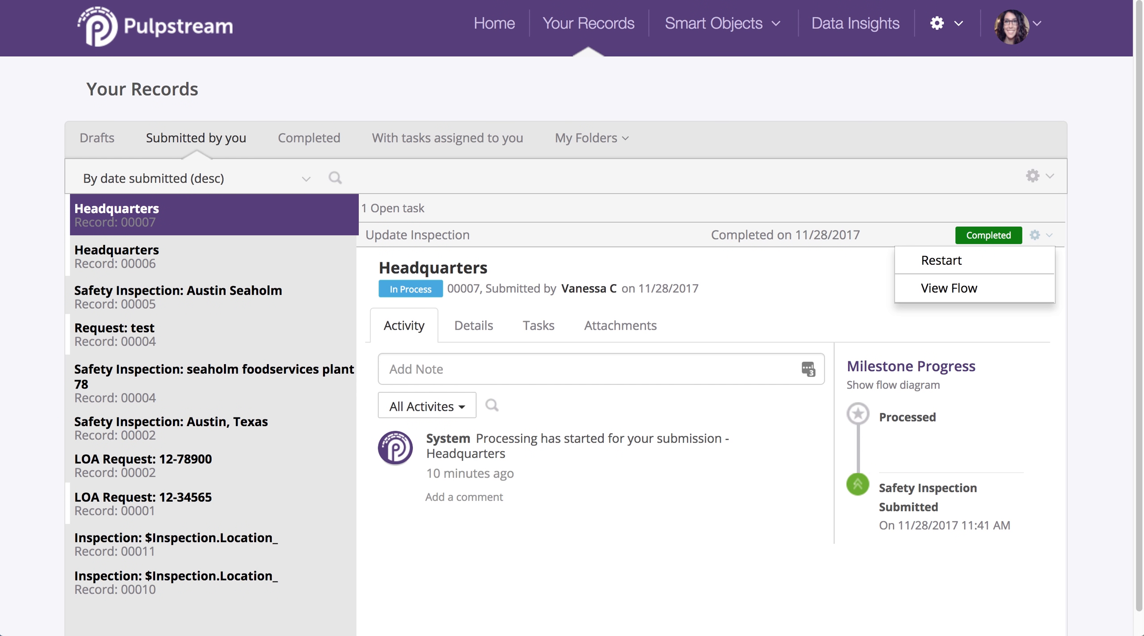
Open the Update Inspection subprocess in the Safety Inspection stream's definition
click(938, 24)
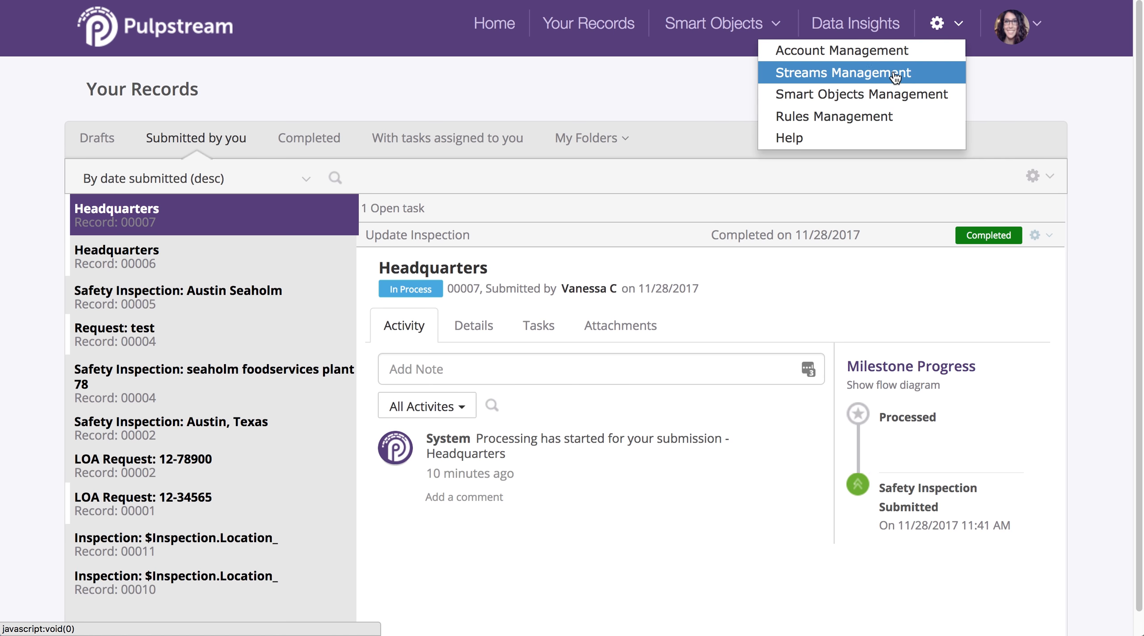
click(893, 71)
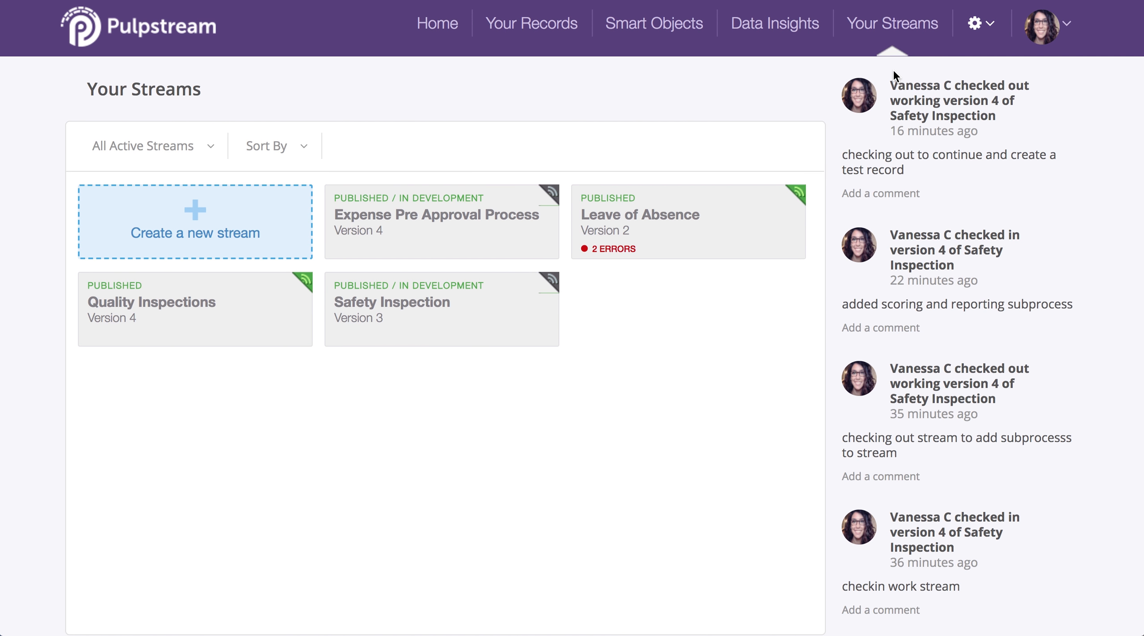
click(388, 295)
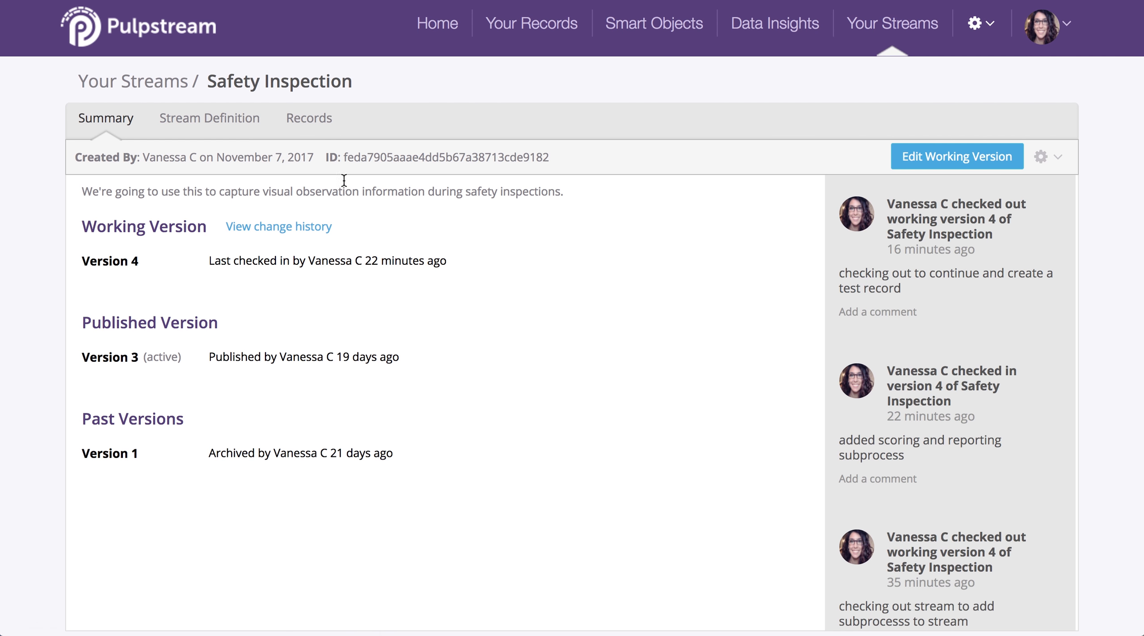
click(226, 133)
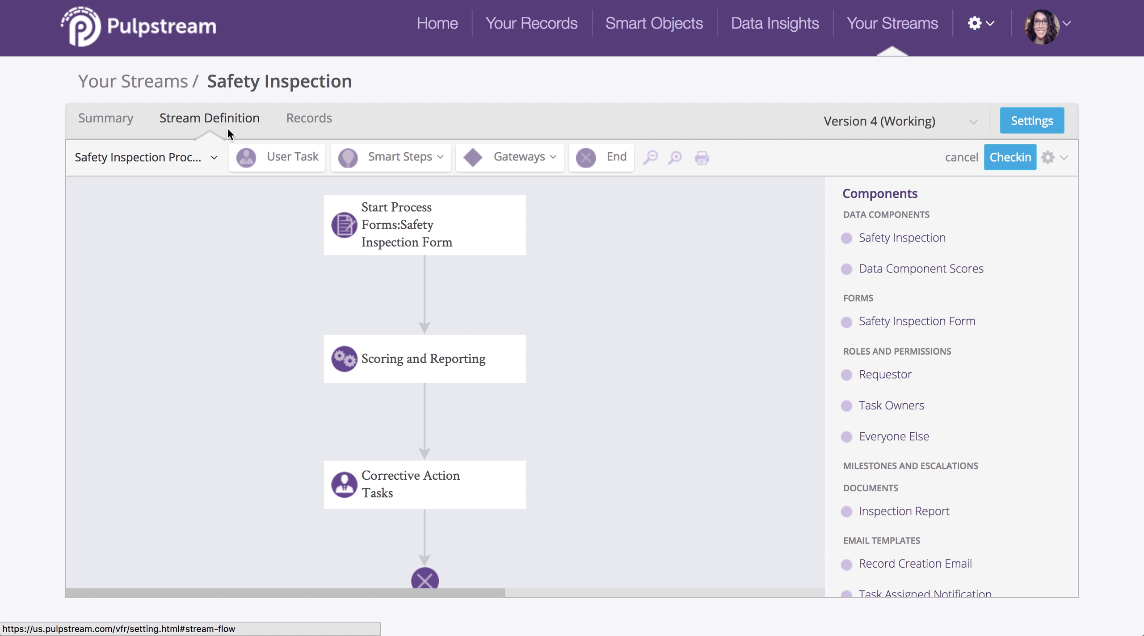
click(191, 164)
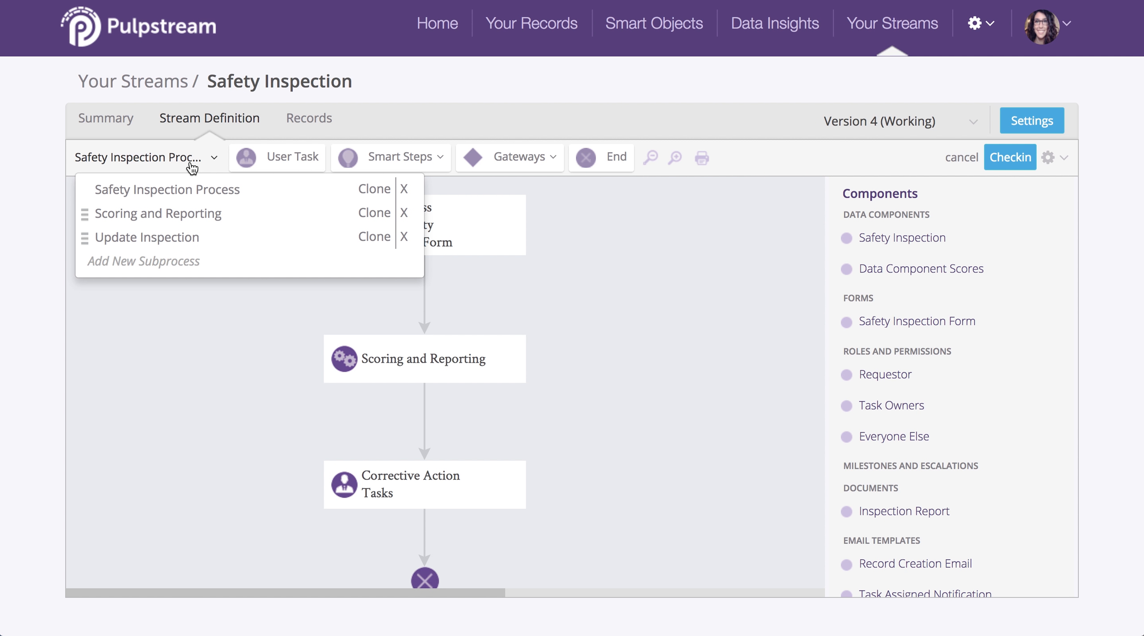
click(195, 238)
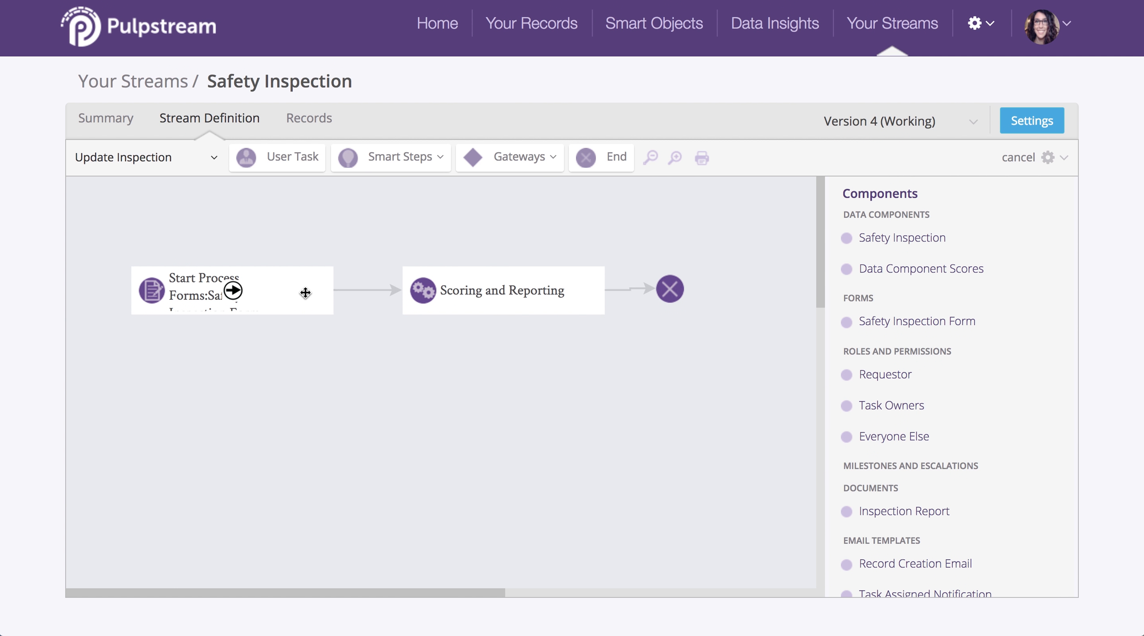
Set the Update Inspection process to display as an action button and allow starting Only After Record Status is Complete
double_click(305, 293)
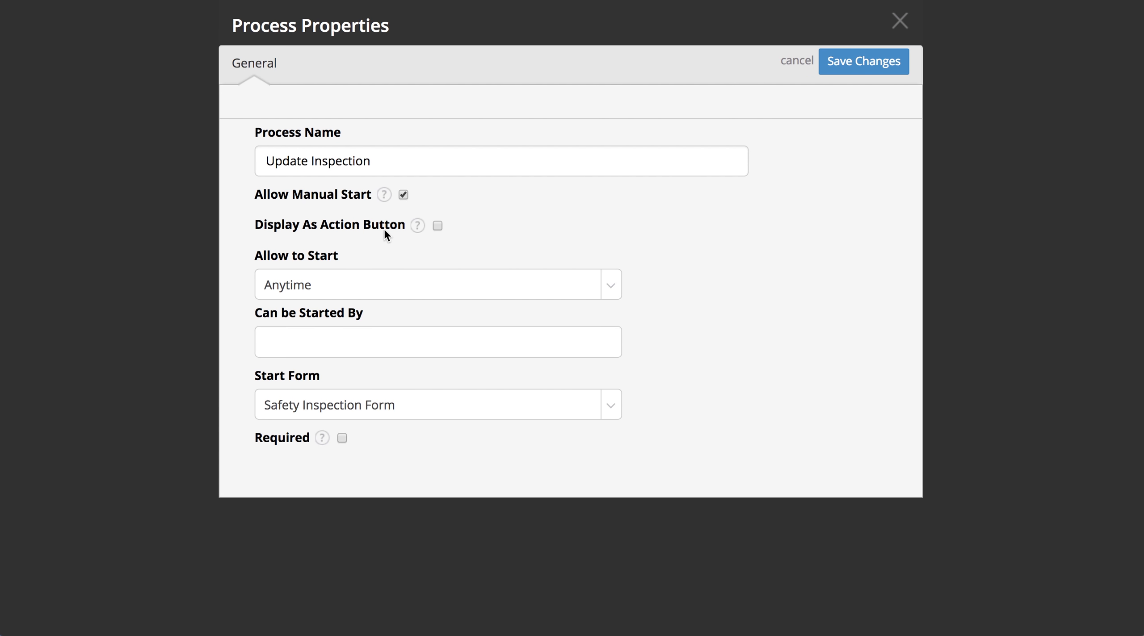
click(438, 226)
click(418, 225)
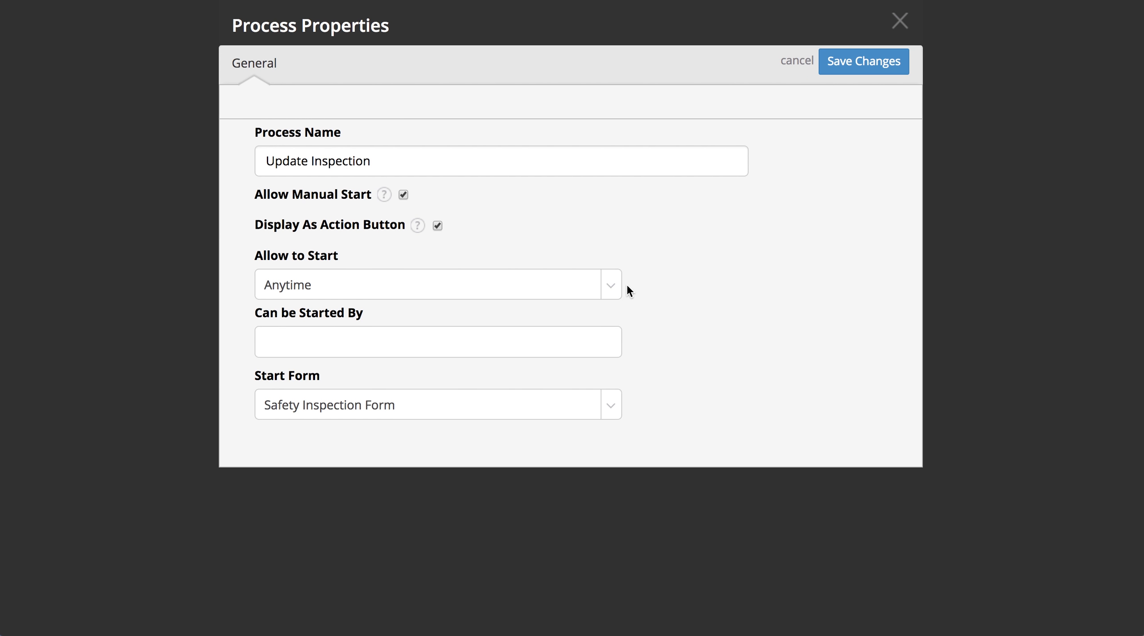
click(576, 290)
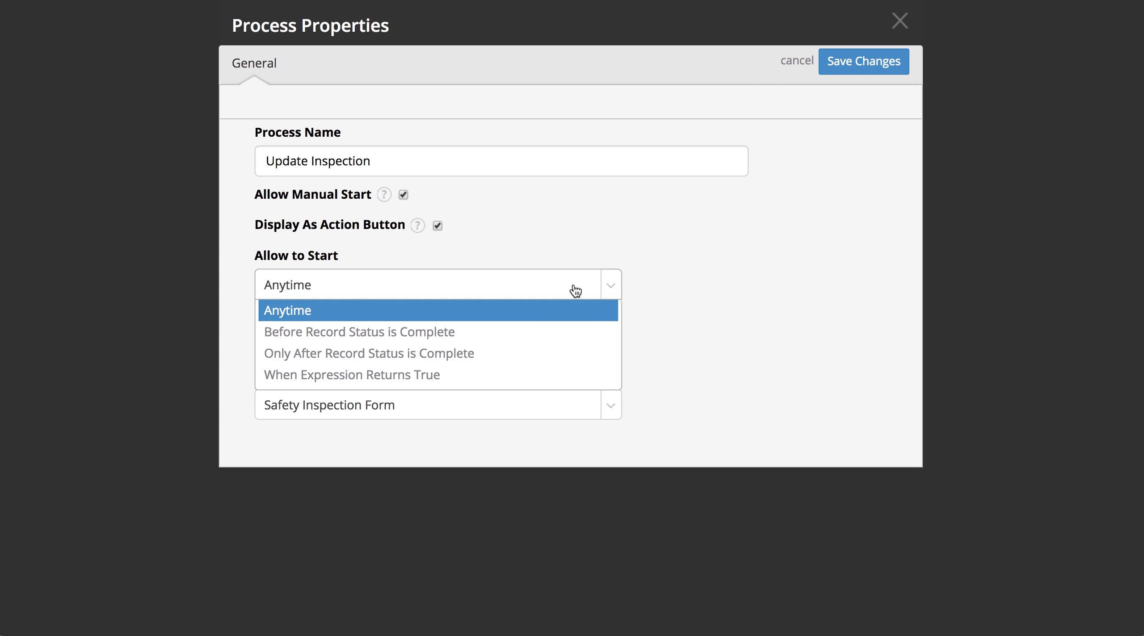
click(575, 354)
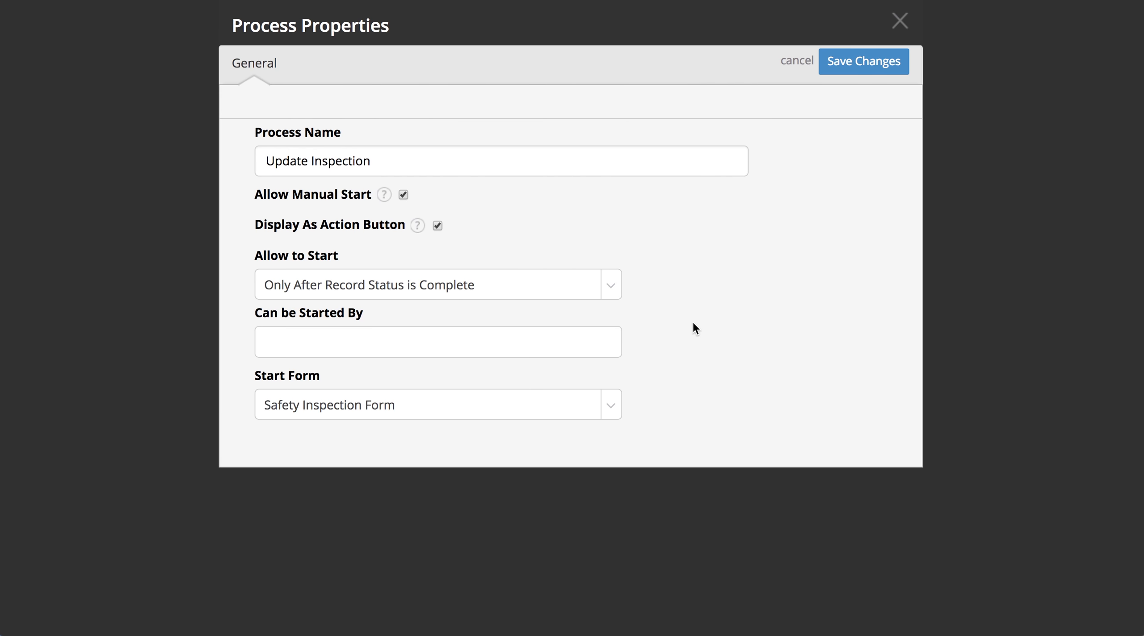
Let the Submitter start the Update Inspection process, and save the process properties and the subprocess
click(561, 352)
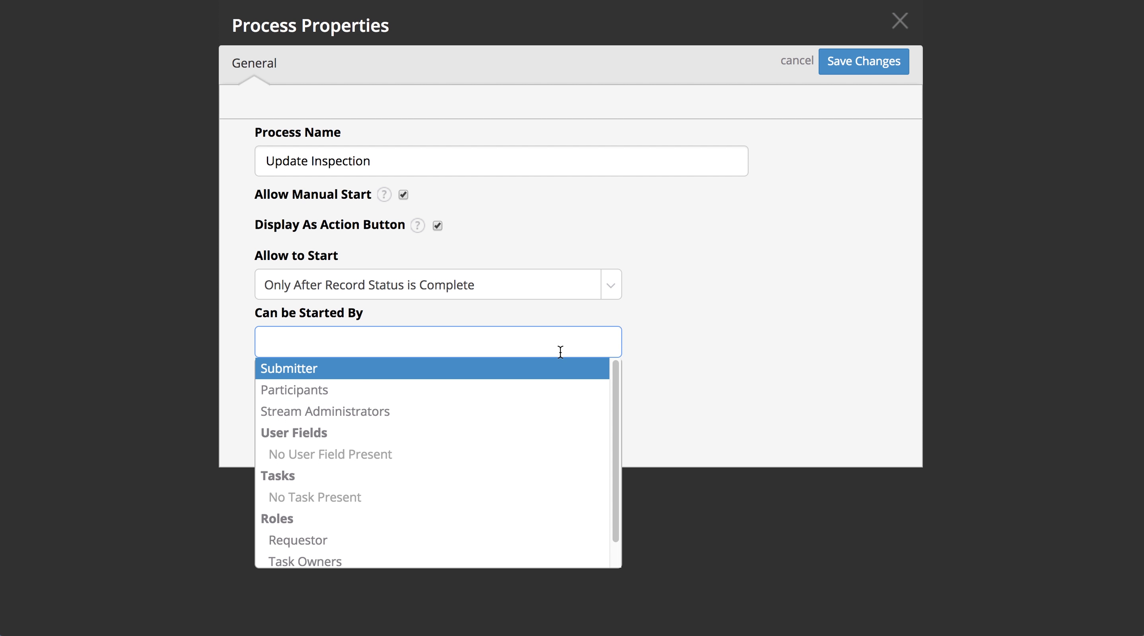
scroll(554, 426, down, 1)
scroll(554, 425, up, 1)
click(547, 379)
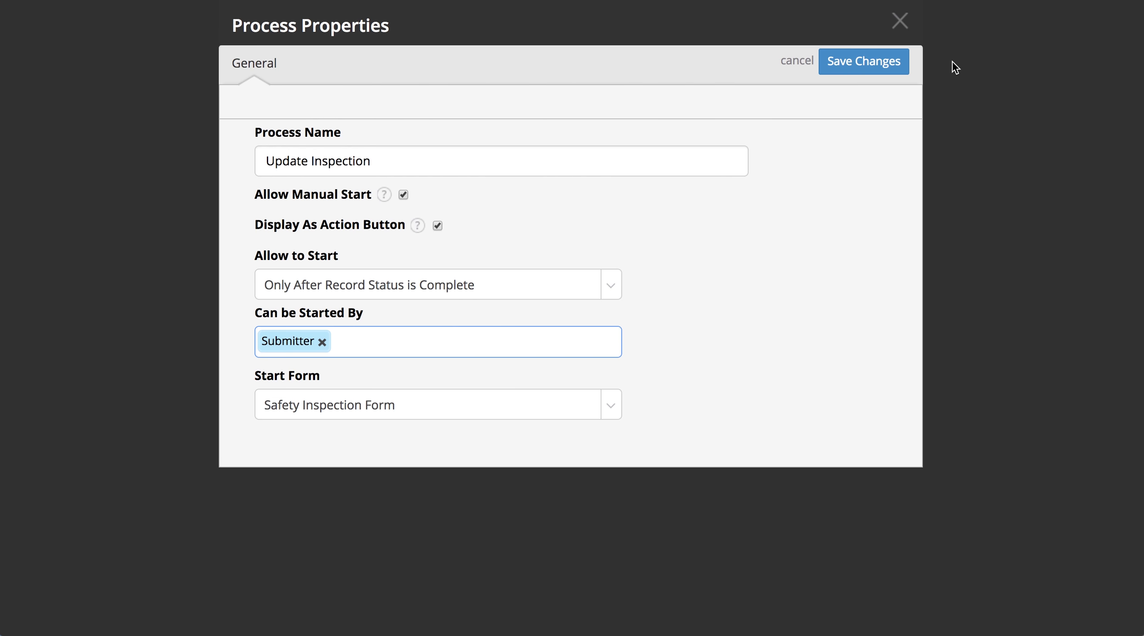
click(877, 70)
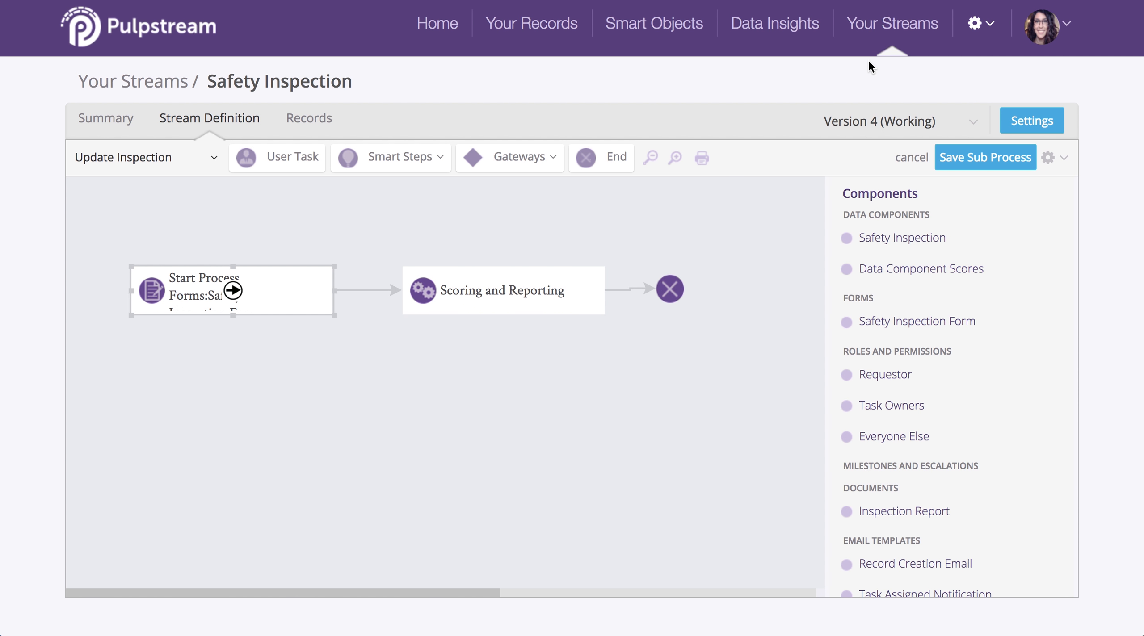
click(980, 161)
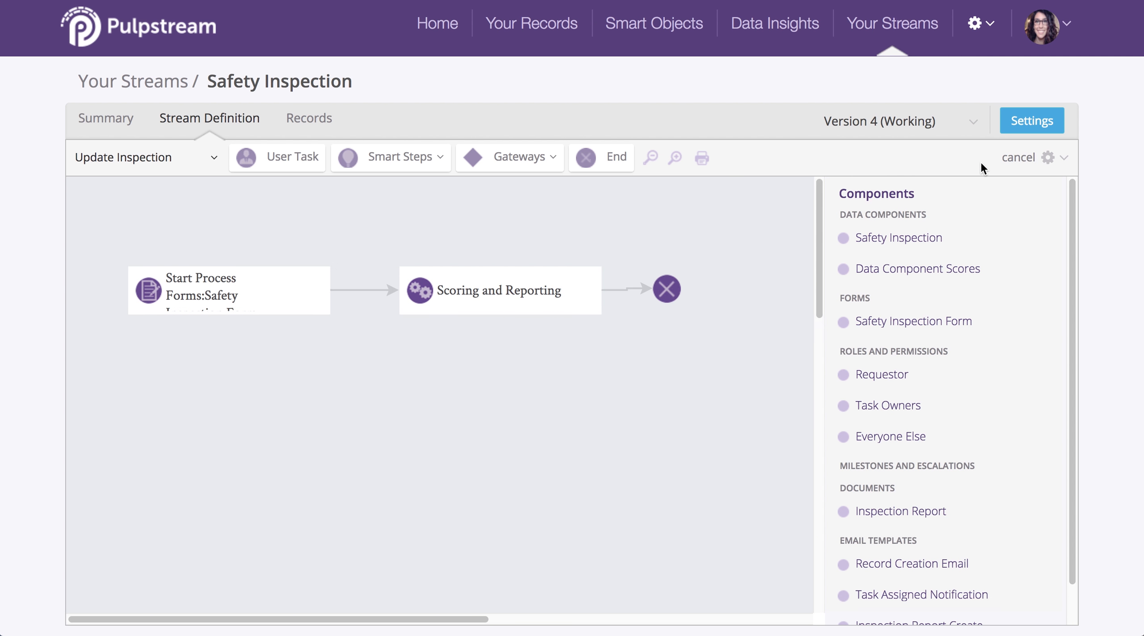
Open the tasks of the most recent Headquarters record among your submitted records
click(531, 31)
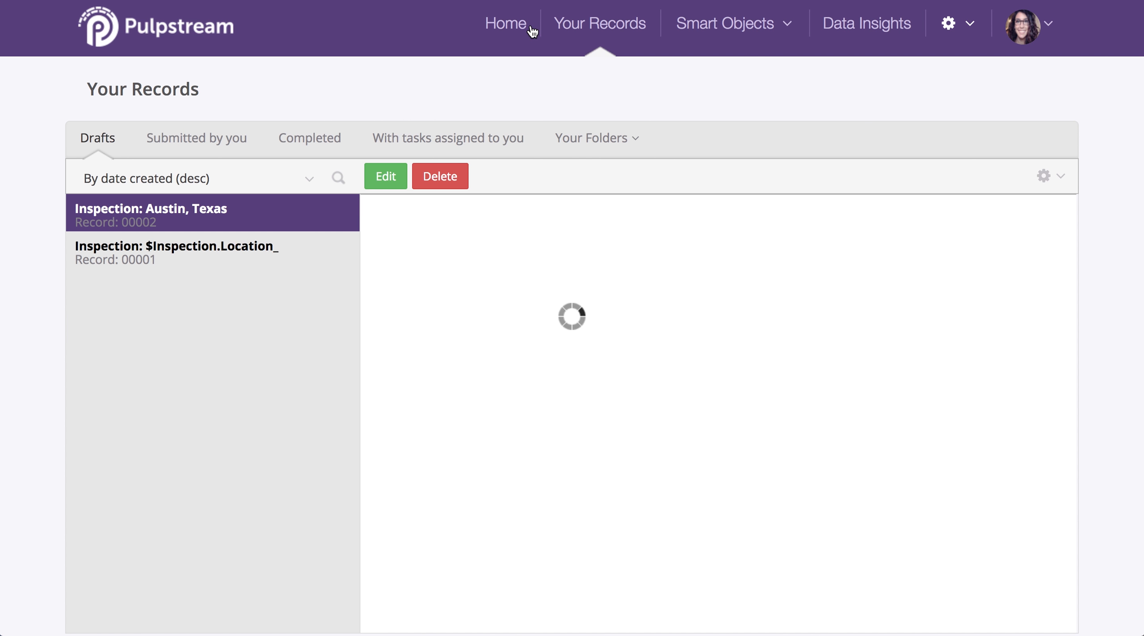
click(199, 140)
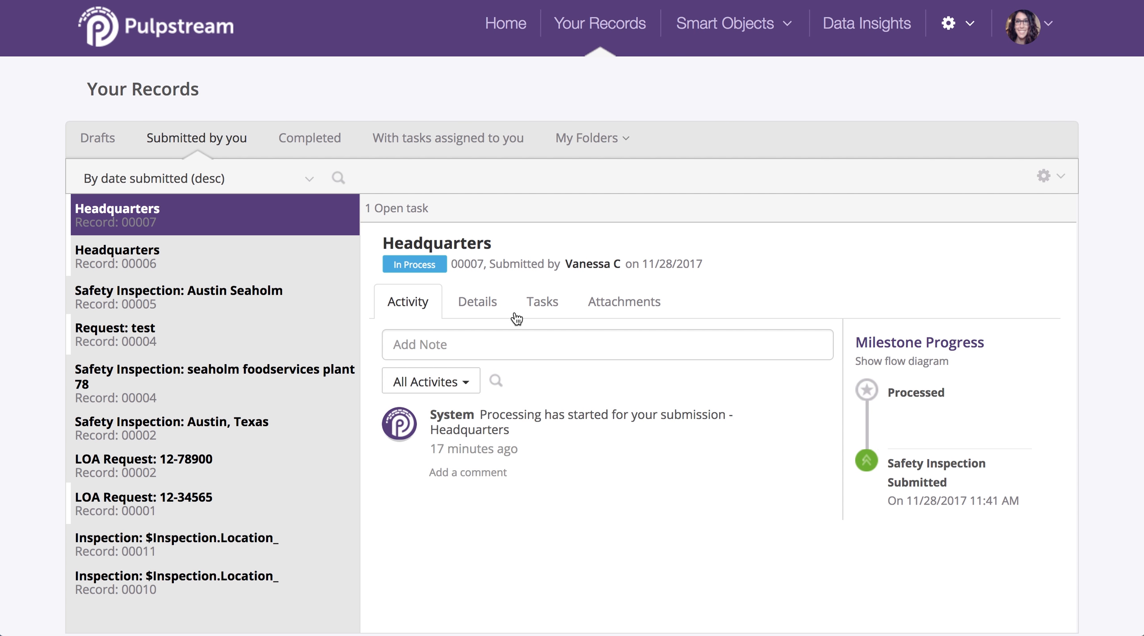
click(490, 314)
click(541, 300)
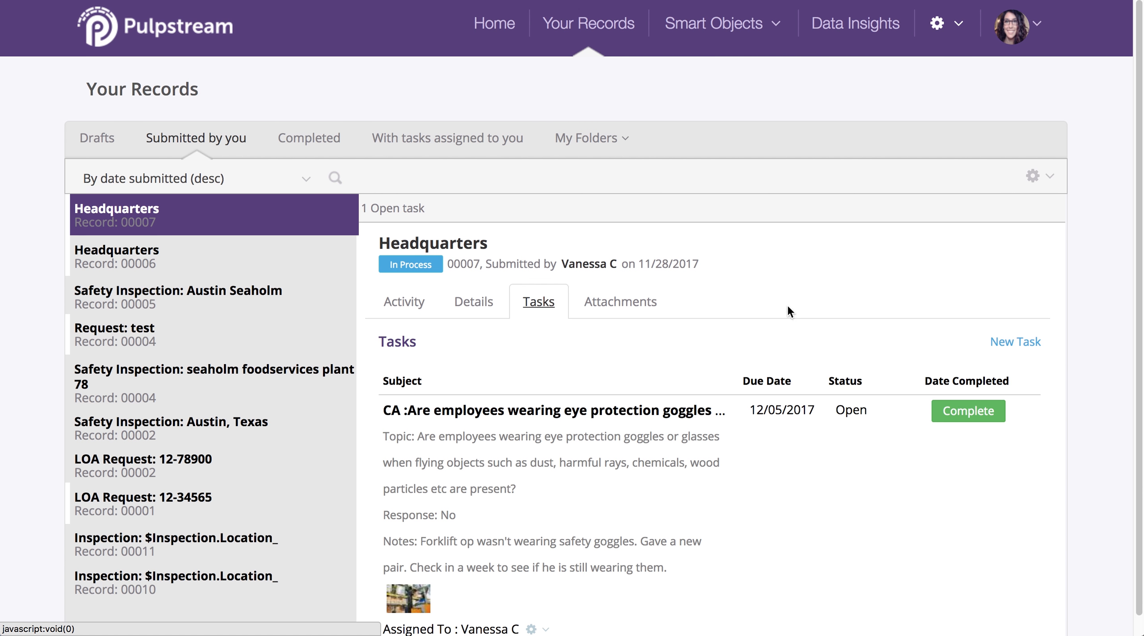
Complete the corrective action task about eye protection goggles with the comment "completed"
scroll(894, 331, down, 1)
click(987, 394)
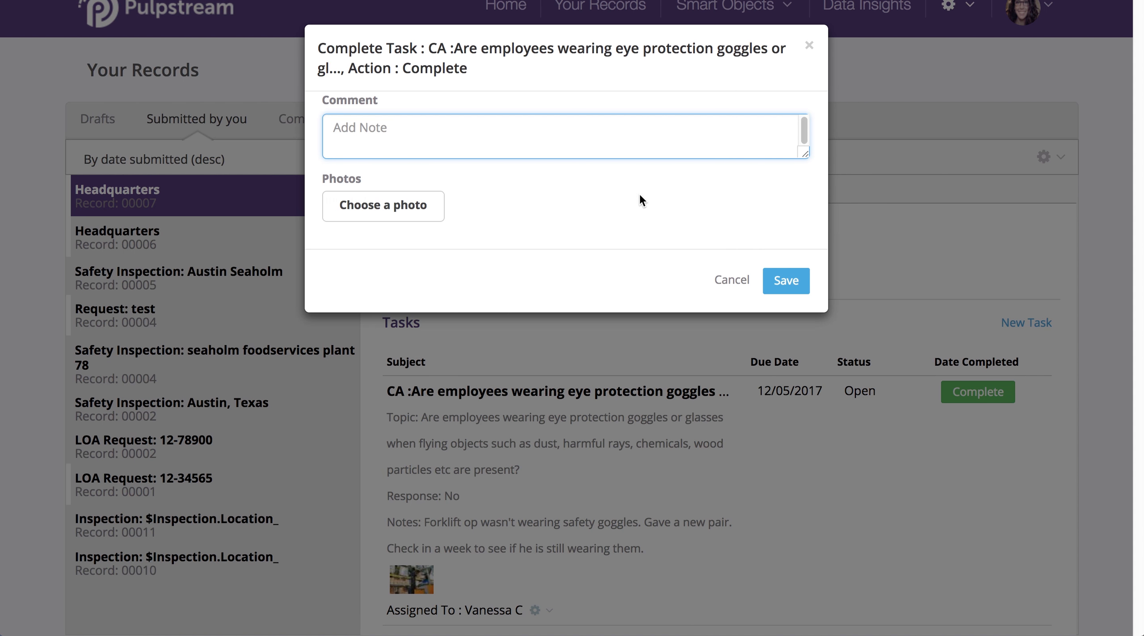
text(completed)
click(770, 285)
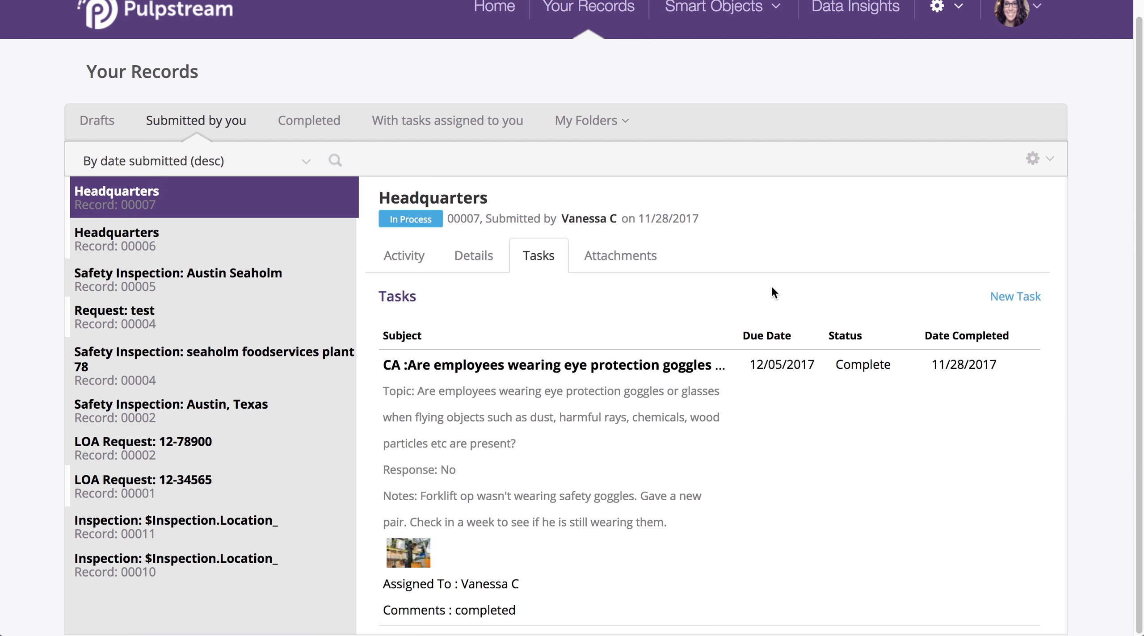
Return to the Headquarters record's activity and refresh the record to check its status and available action
scroll(715, 286, up, 1)
click(473, 271)
click(420, 272)
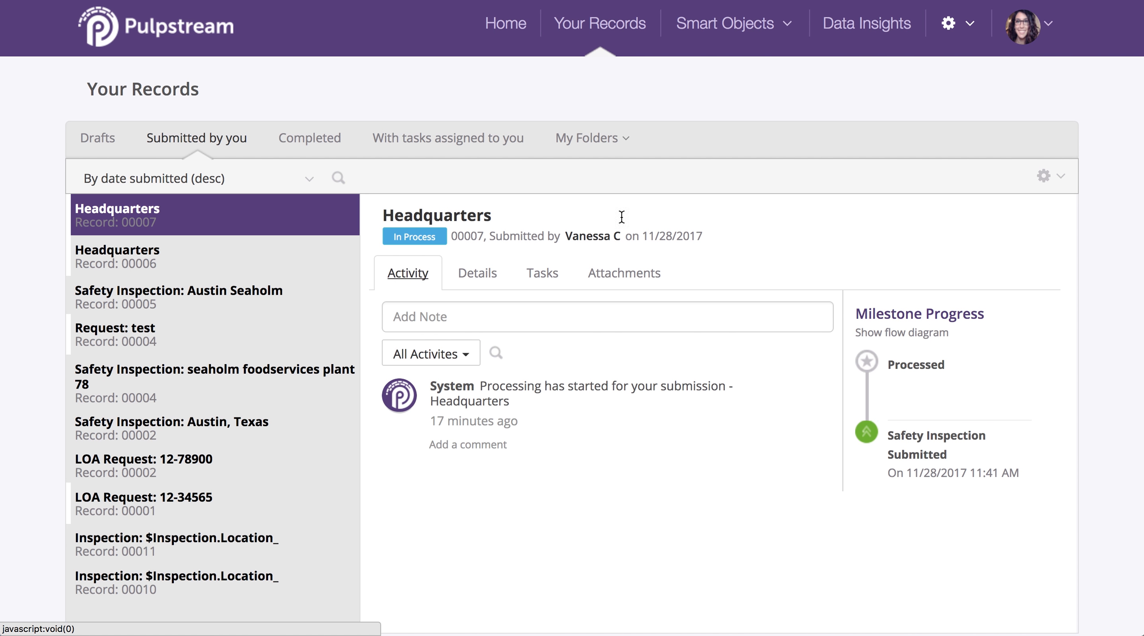
click(1061, 179)
click(1013, 316)
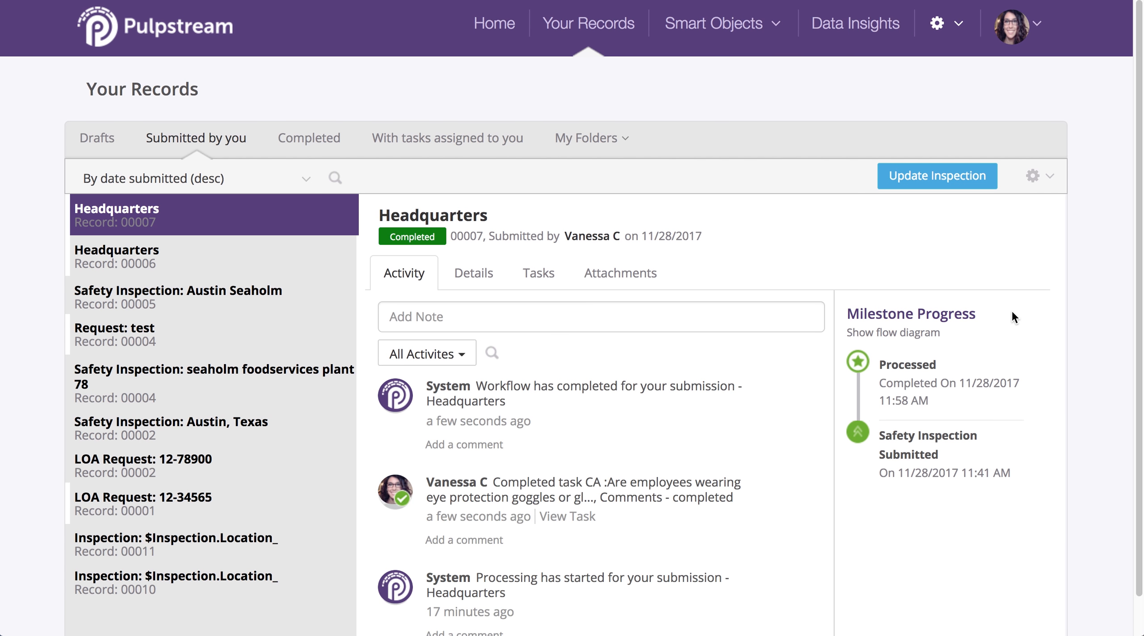